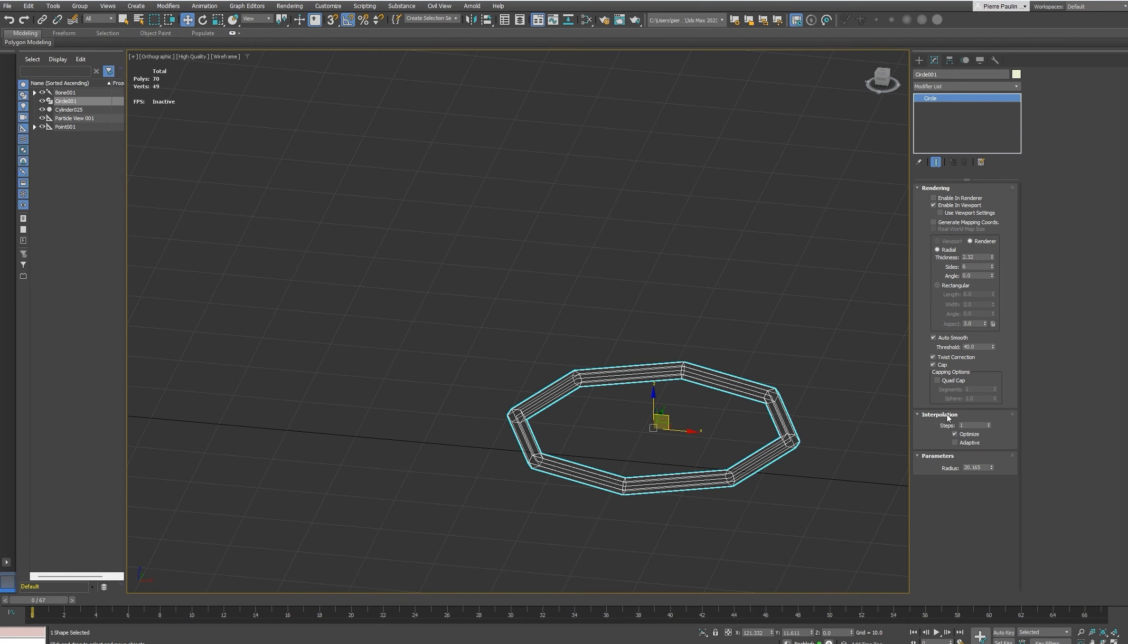
- Set the circle's interpolation steps to 2 and its radial thickness to about 1.83
left_click(989, 423)
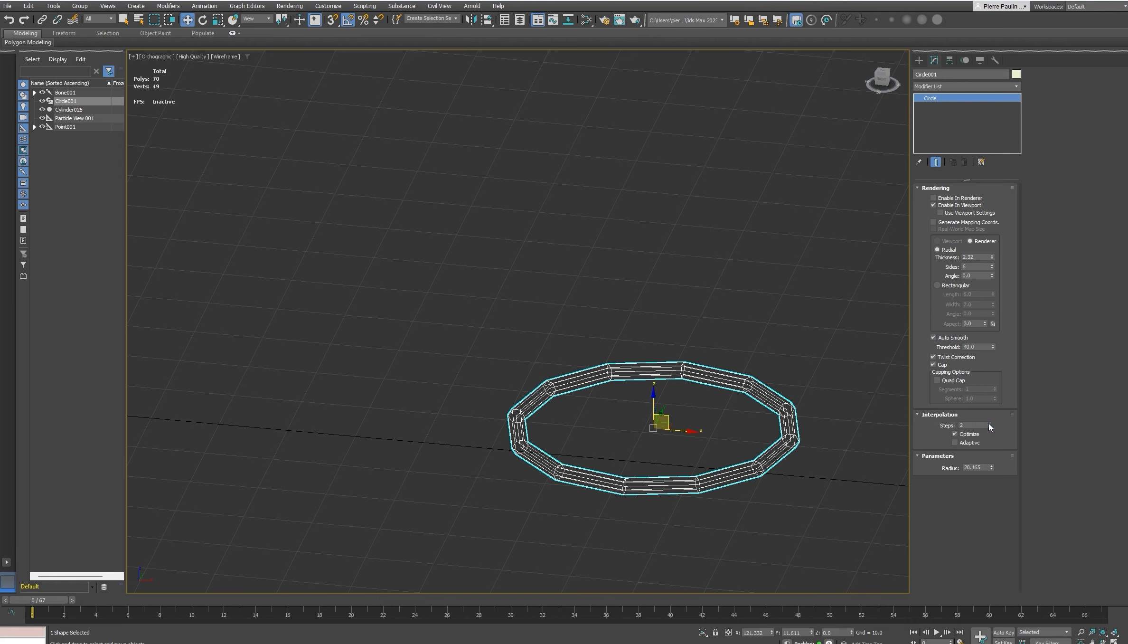
middle_click_drag(787, 389, 728, 394, "alt")
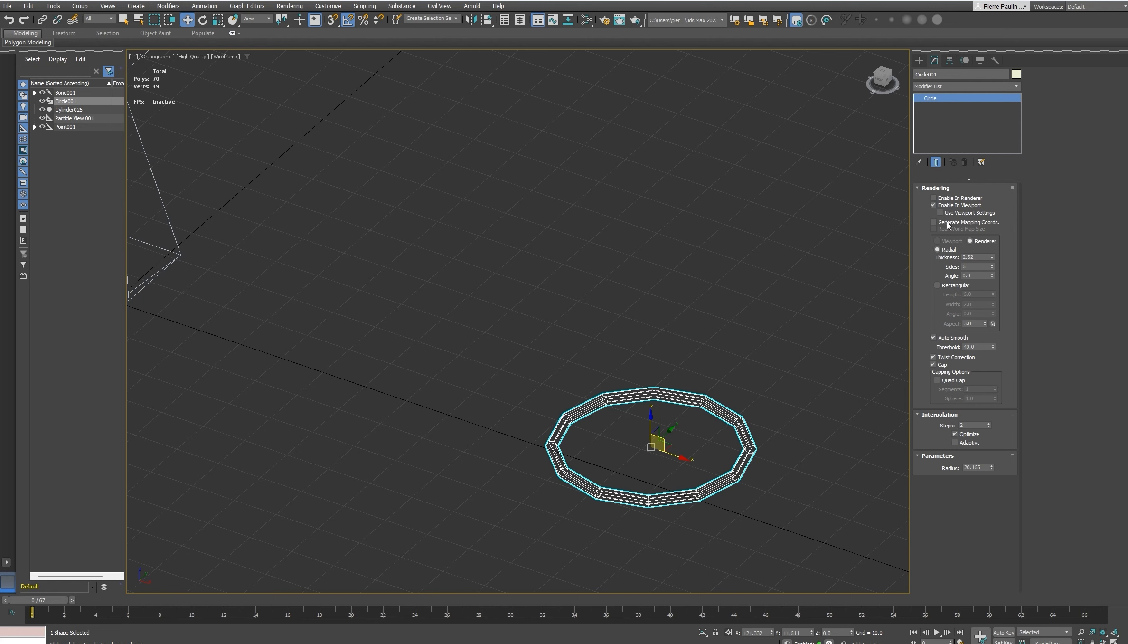
mouse_move(991, 259)
left_mouse_down()
mouse_move(990, 232)
mouse_move(985, 280)
mouse_move(987, 266)
left_mouse_up()
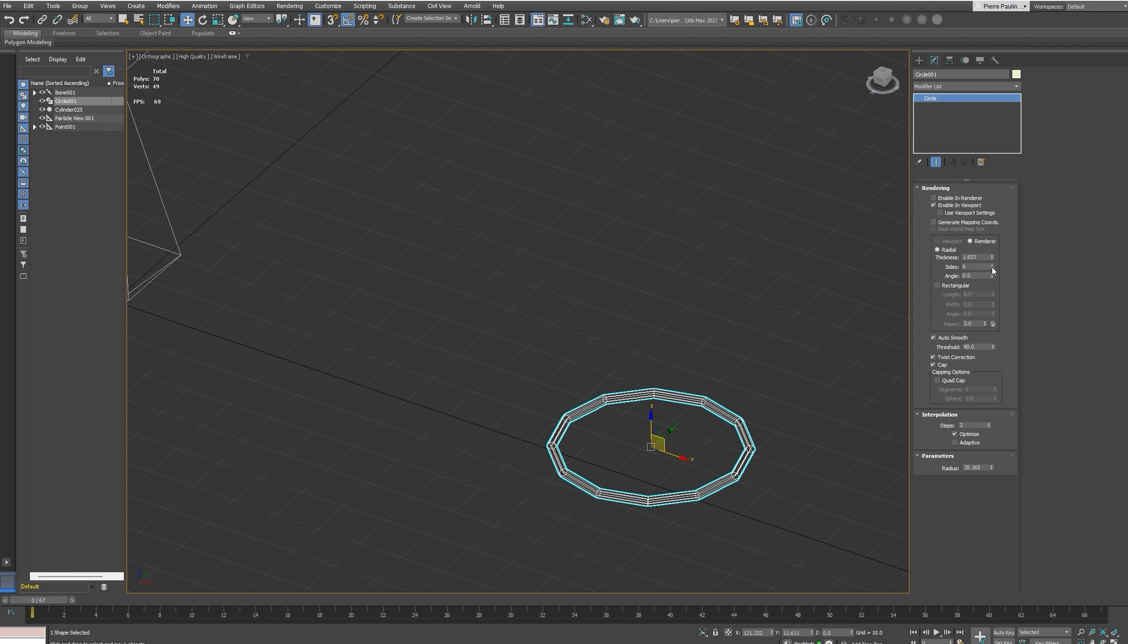
- Try raising the number of radial sides on the circle's cross-section to 10 and beyond
left_click(991, 264)
left_click(992, 265)
left_click(991, 265)
left_click(991, 265)
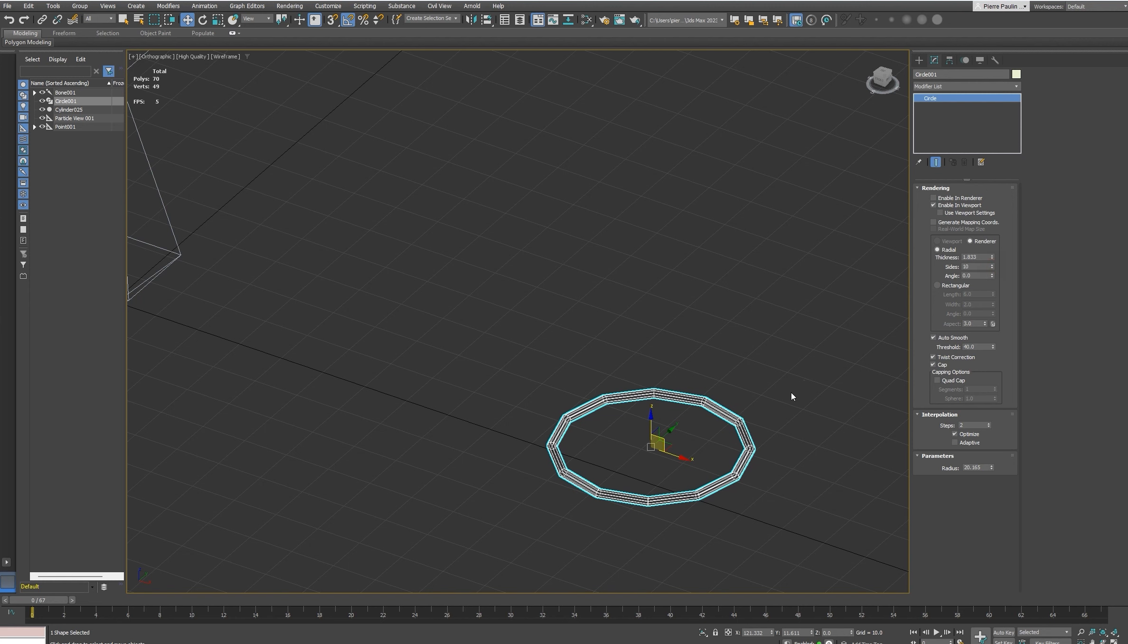
middle_click_drag(743, 451, 719, 437)
scroll(720, 438, "up", 5)
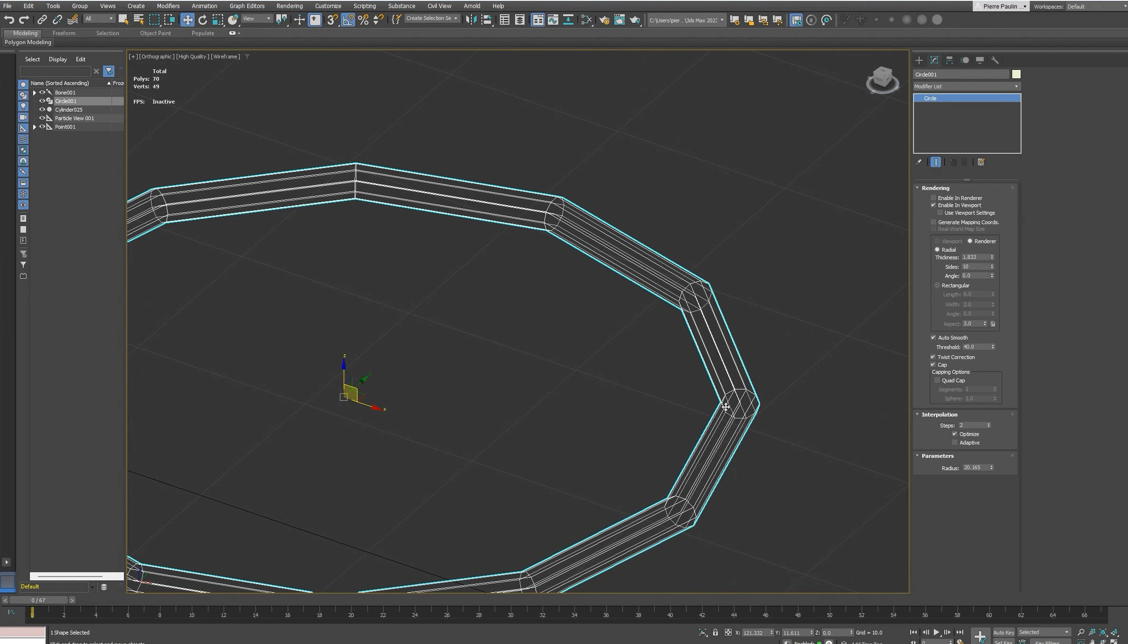
left_click(992, 265)
left_click(991, 264)
left_click(991, 264)
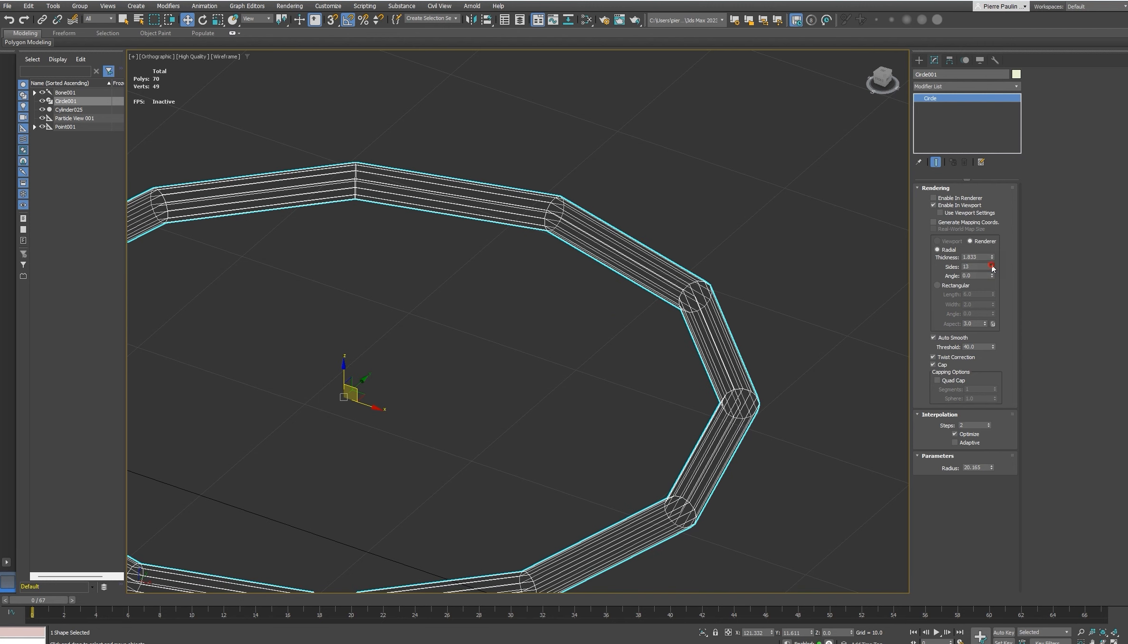
- Lower the circle's radial sides back to 6
left_click(991, 268)
left_click(992, 268)
left_click(991, 268)
left_click(991, 268)
left_click(991, 268)
left_click(992, 269)
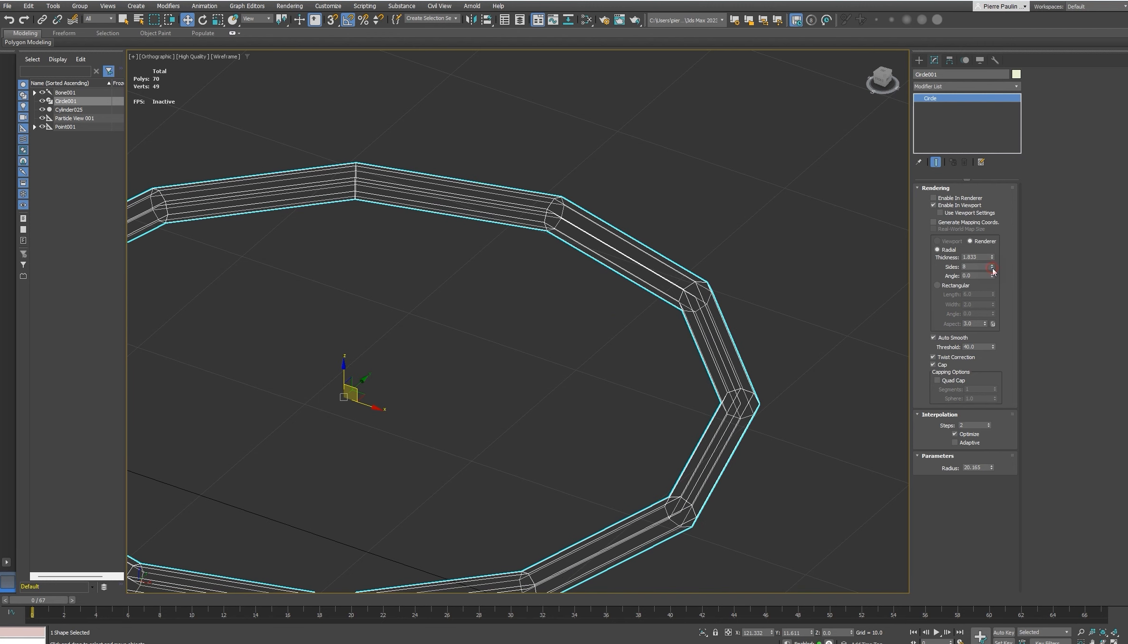
left_click(992, 268)
scroll(670, 375, "down", 5)
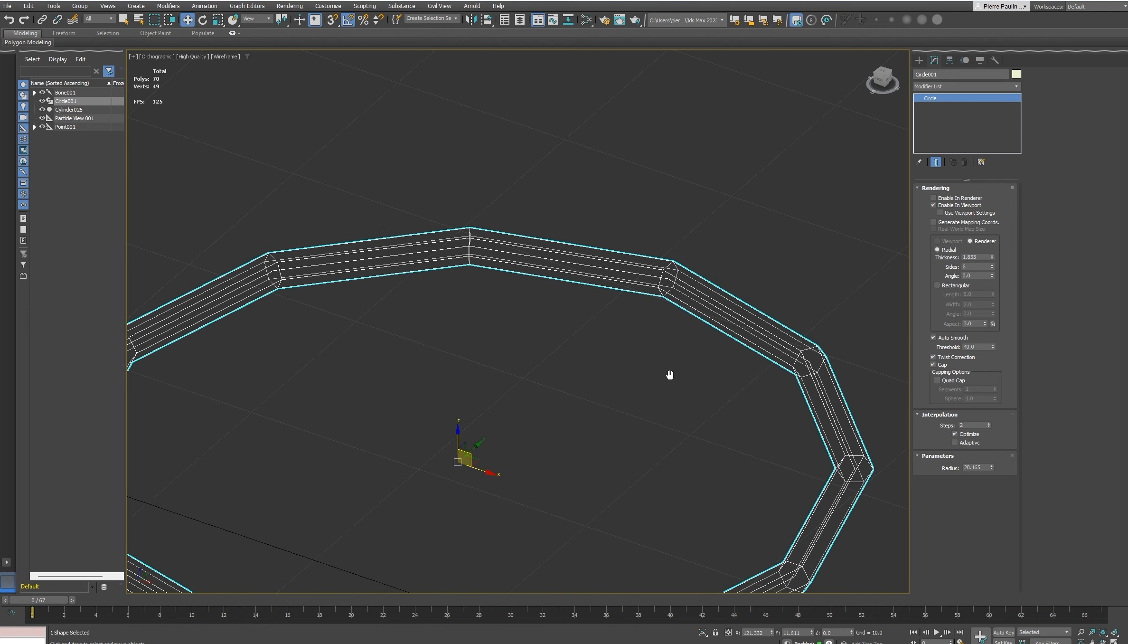
middle_click_drag(737, 317, 687, 319, "alt")
scroll(680, 338, "down", 3)
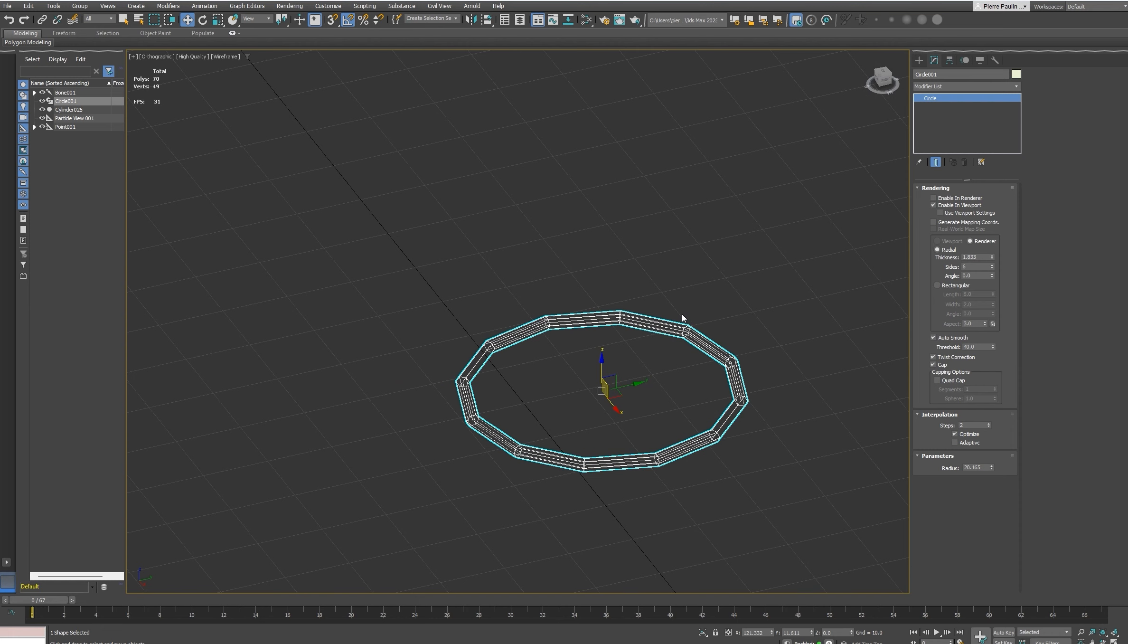
middle_click_drag(658, 362, 688, 331)
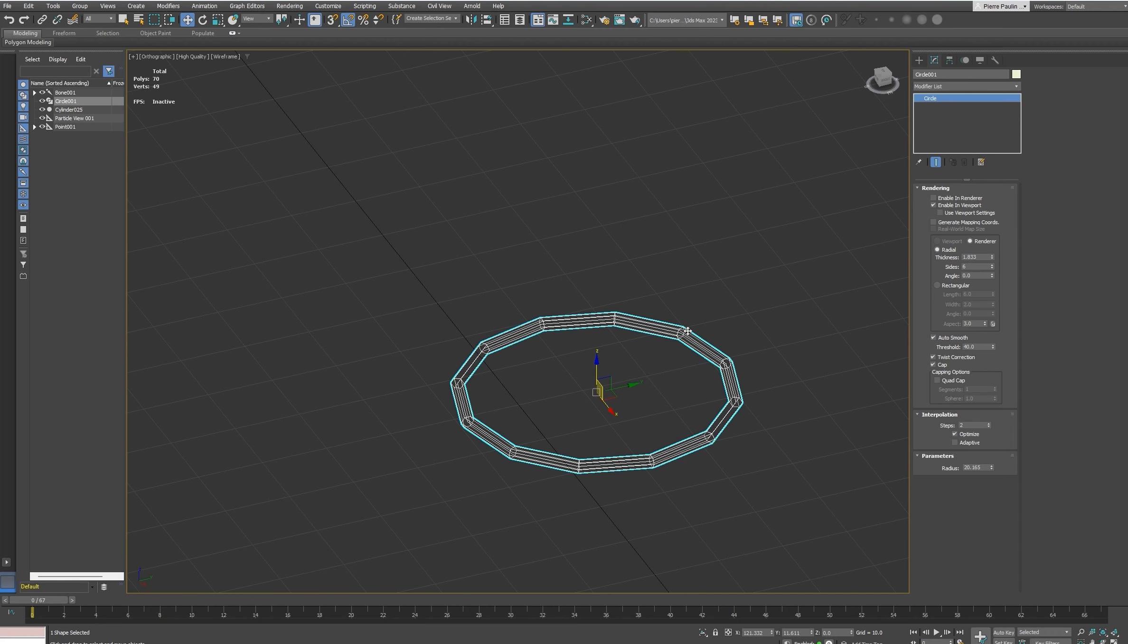
scroll(670, 370, "down", 6)
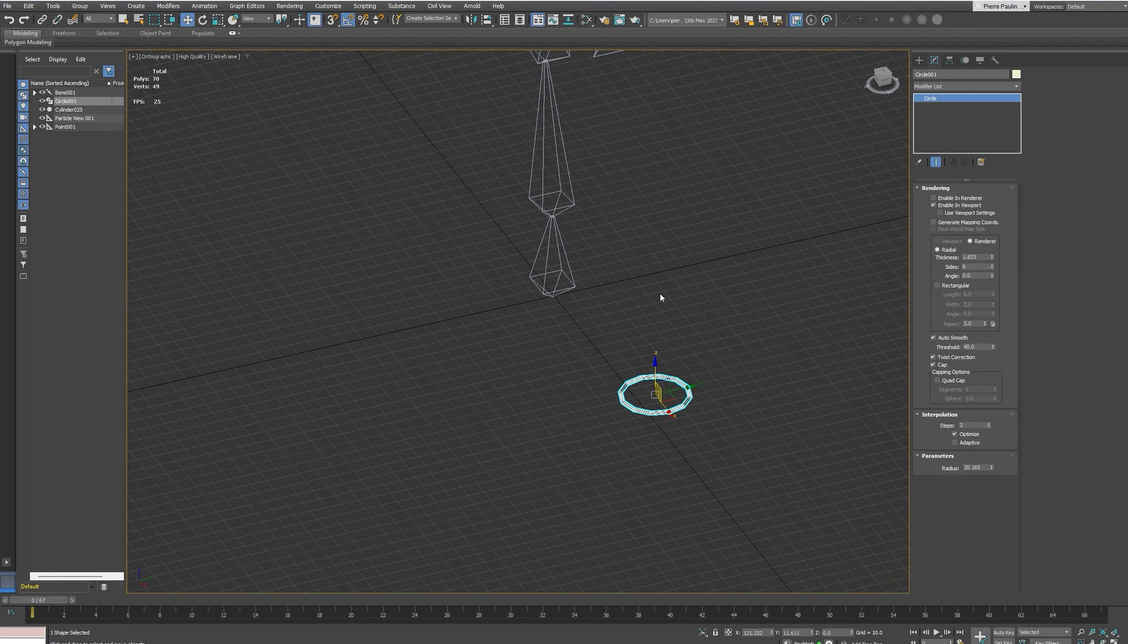
mouse_move(639, 182)
middle_mouse_down()
mouse_move(624, 255)
mouse_move(631, 188)
middle_mouse_up()
scroll(646, 392, "up", 6)
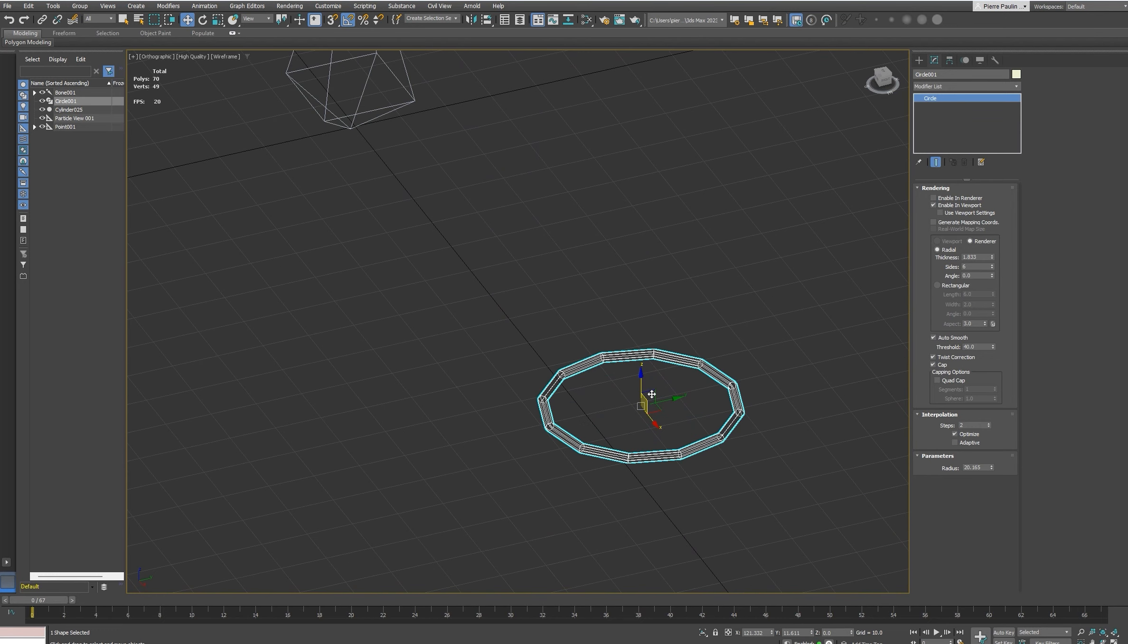
- Clone the circle as one independent copy rotated 90 degrees about the X axis
mouse_move(675, 384)
middle_mouse_down("alt")
mouse_move(659, 371)
mouse_move(668, 385)
mouse_move(653, 381)
middle_mouse_up("alt")
scroll(669, 386, "up", 3)
key("e")
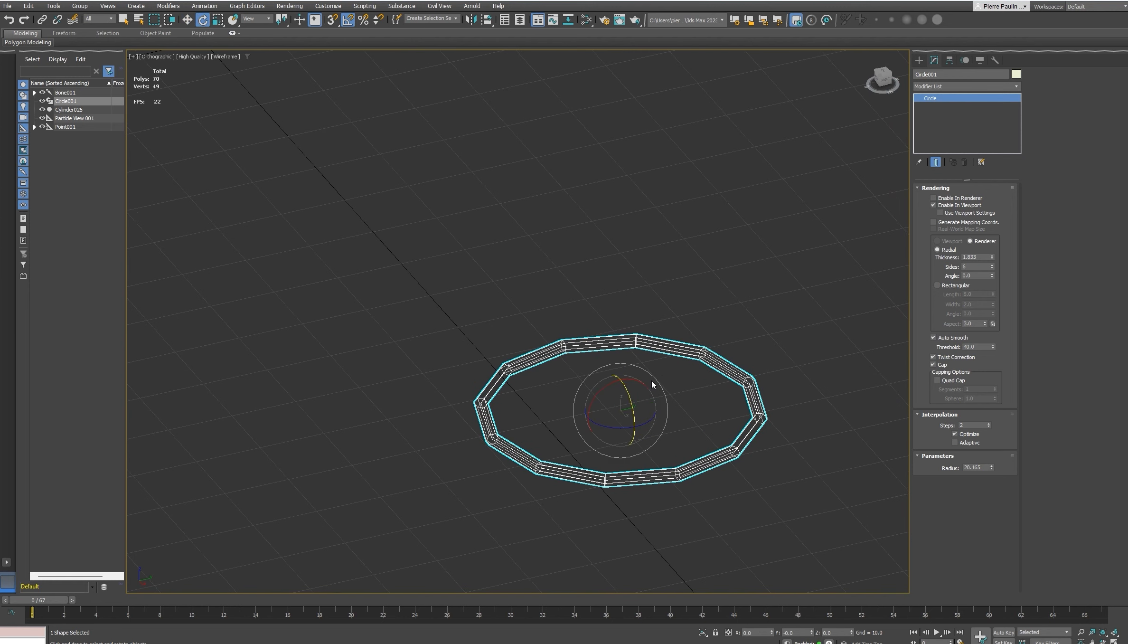
left_click(347, 22)
left_click_drag(640, 381, 595, 383)
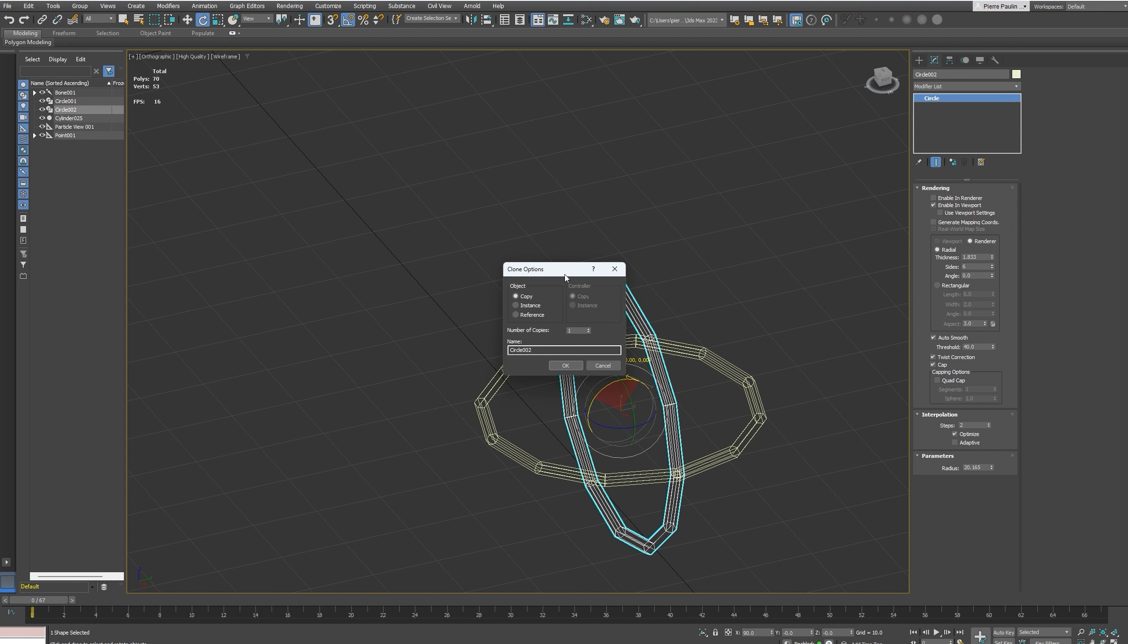
left_click_drag(565, 274, 458, 254)
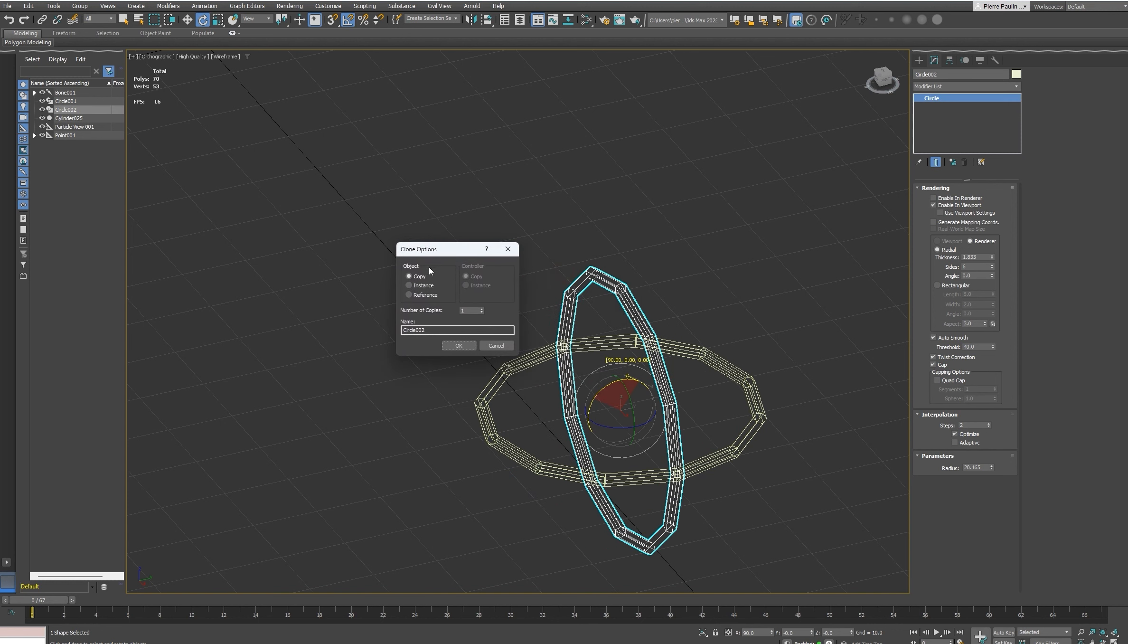
left_click(458, 345)
- Clone the upright circle as a copy rotated 90 degrees about the Z axis to complete the spherical cage
mouse_move(685, 398)
middle_mouse_down("alt")
mouse_move(663, 385)
mouse_move(680, 397)
middle_mouse_up("alt")
left_click_drag(611, 423, 653, 426)
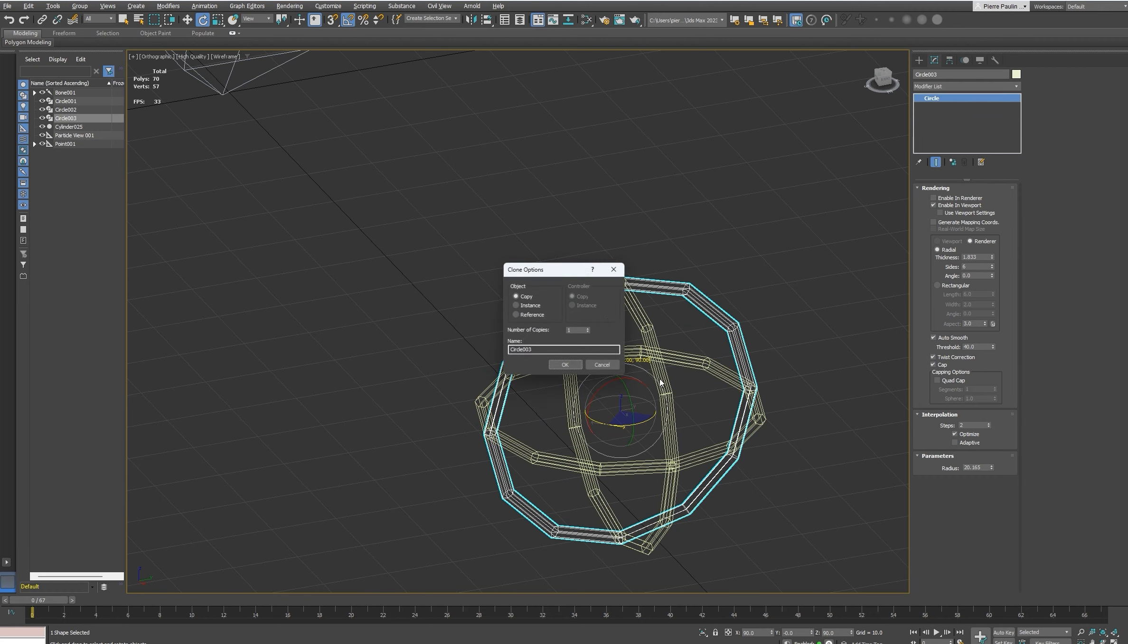
left_click(563, 366)
mouse_move(639, 375)
middle_mouse_down("alt")
mouse_move(679, 381)
mouse_move(683, 357)
mouse_move(664, 379)
middle_mouse_up("alt")
key("w")
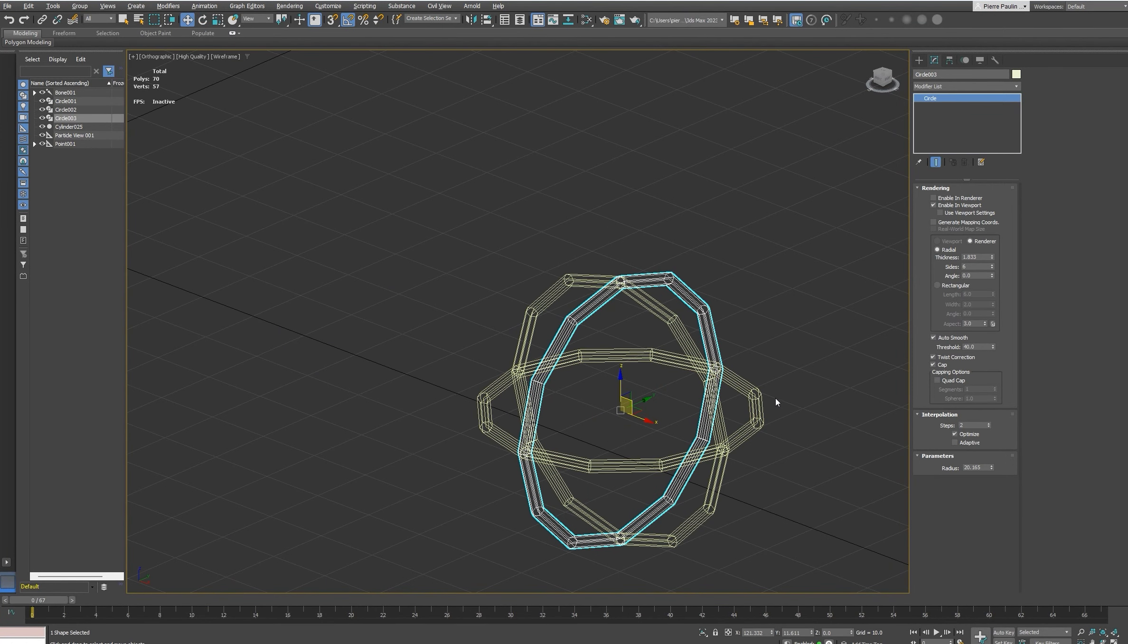
- Convert the horizontal circle to an Editable Spline
left_click(758, 401)
middle_click_drag(758, 387, 698, 376, "alt")
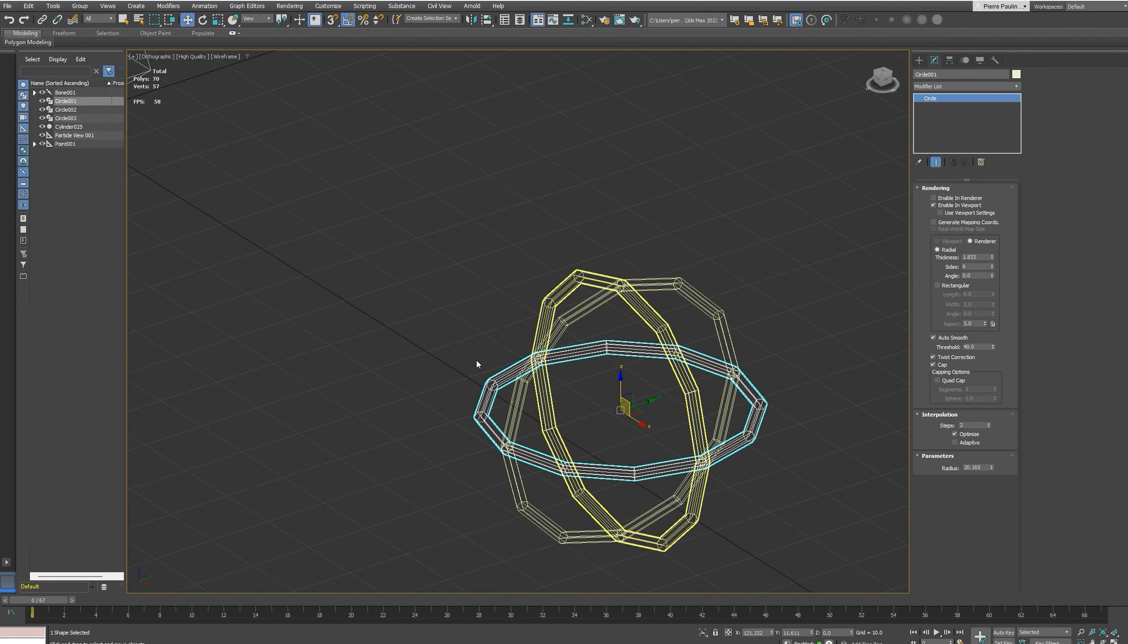
right_click(761, 401)
mouse_move(807, 521)
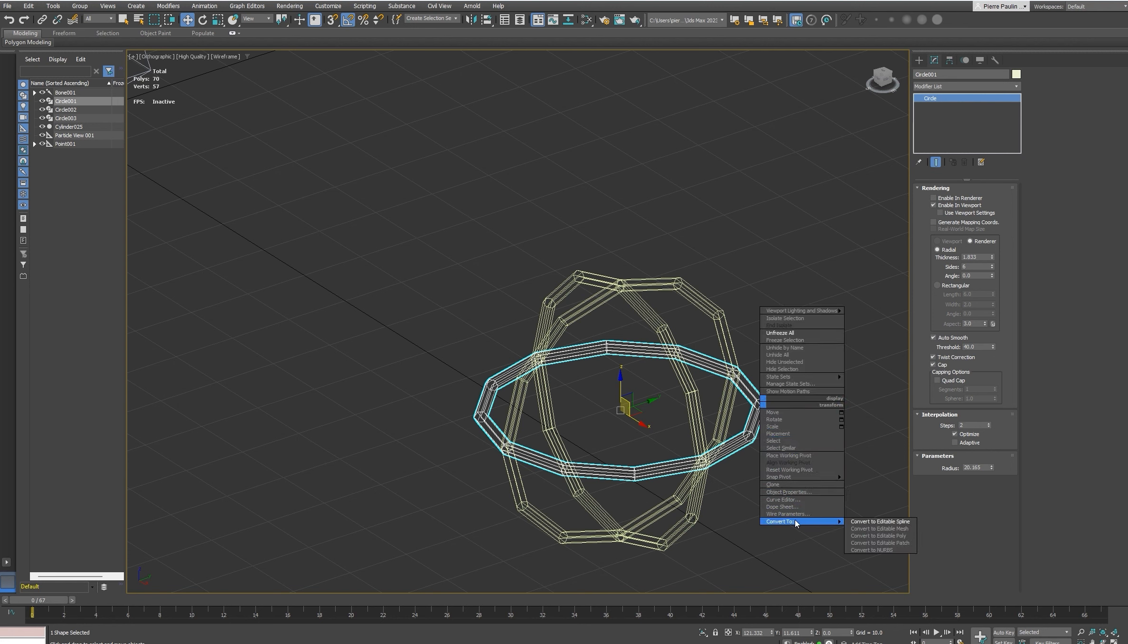
left_click(869, 523)
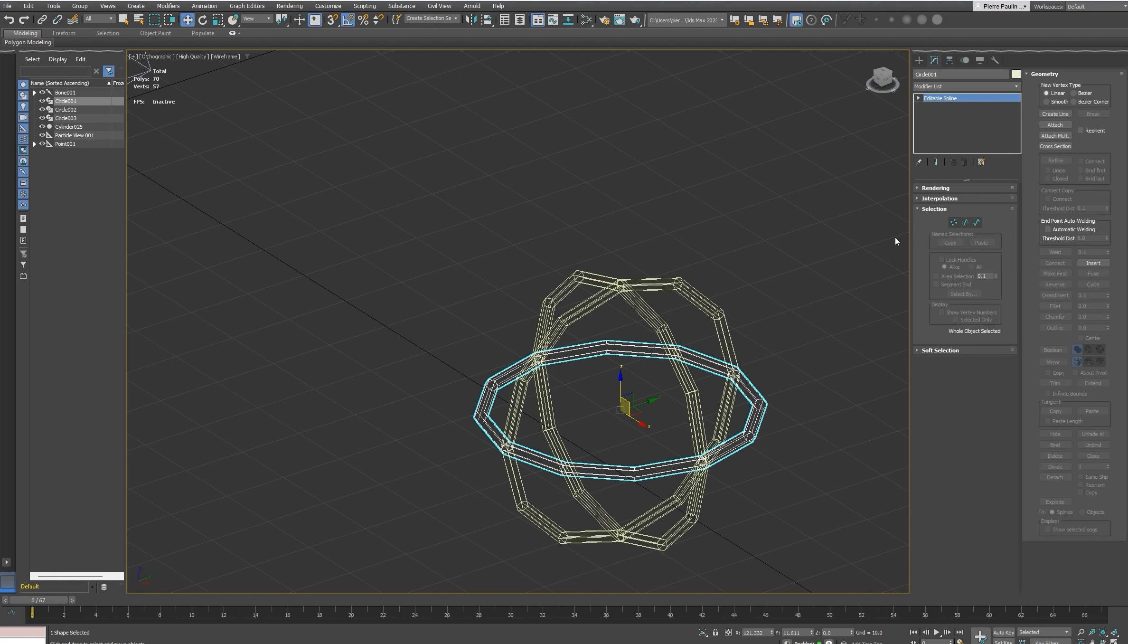
- Attach the two upright circles to the horizontal circle's editable spline
left_click(1055, 124)
left_click(718, 310)
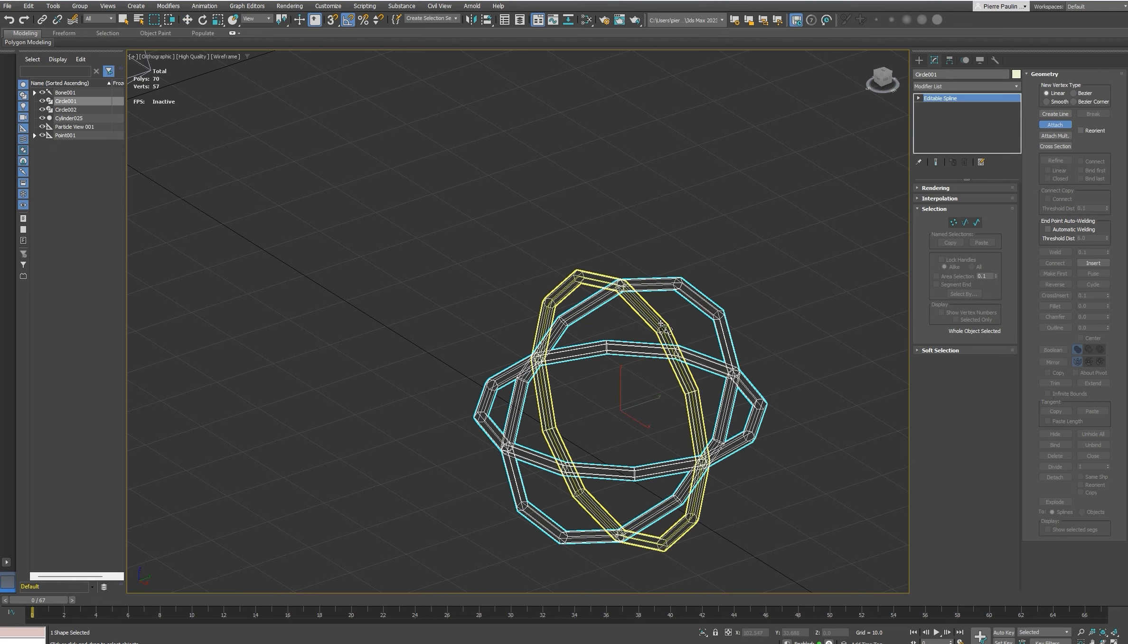
left_click(661, 323)
key("w")
- Try rotating the combined three-ring shape
middle_click_drag(713, 413, 672, 401, "alt")
key("e")
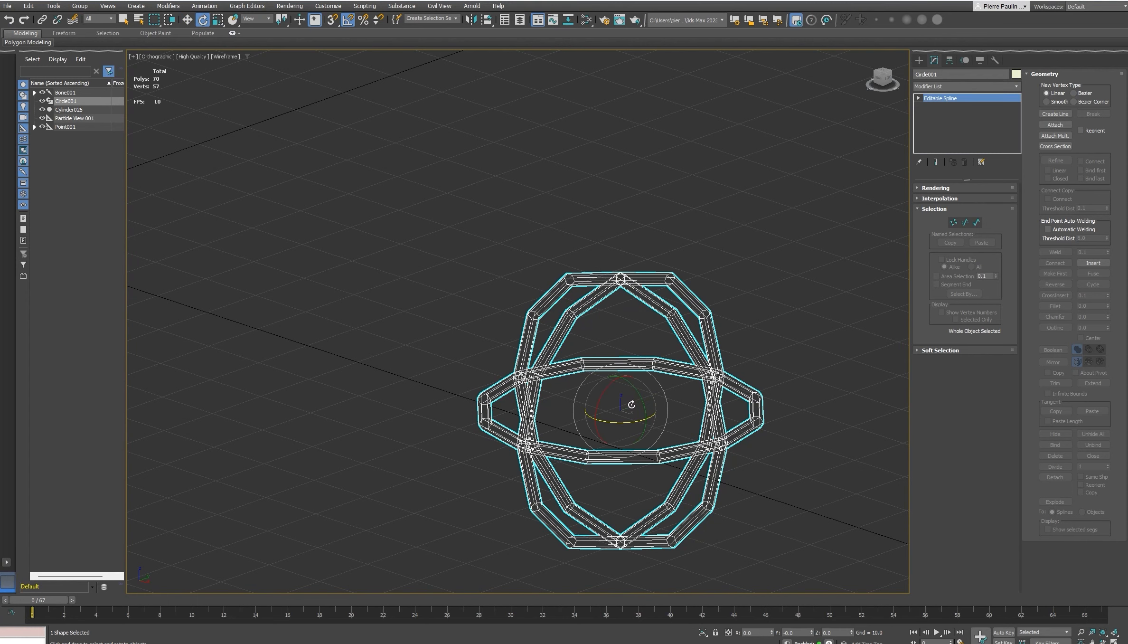
mouse_move(631, 404)
left_mouse_down()
mouse_move(615, 423)
mouse_move(621, 404)
left_mouse_up()
key("ctrl+z")
- Rename the combined three-ring shape as CTRL_Tete
left_click(954, 75)
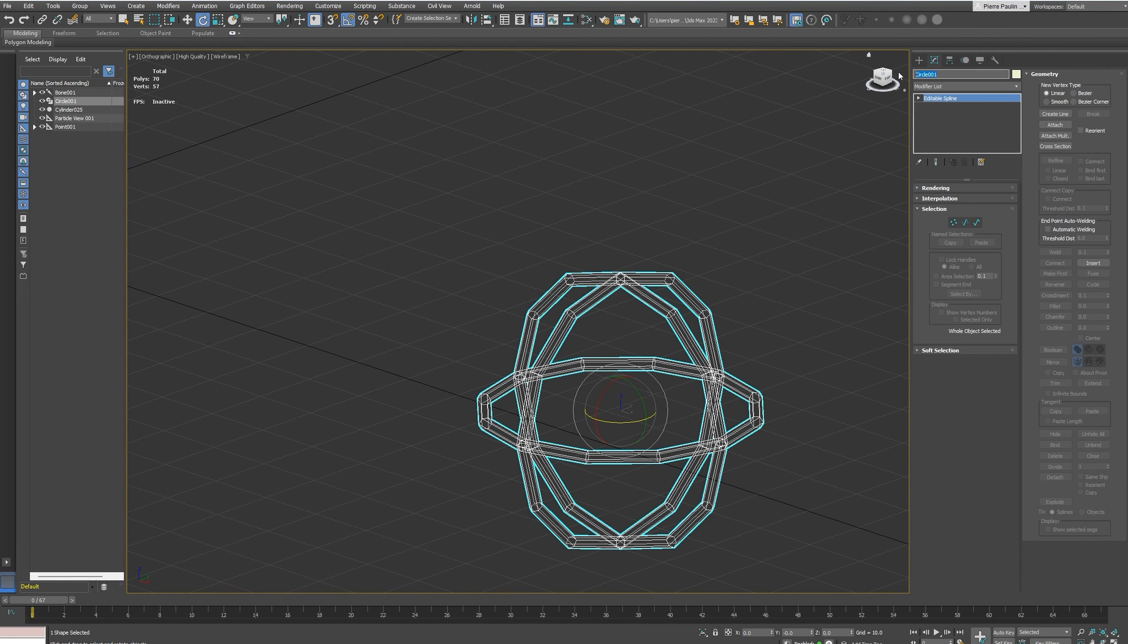
type("CTRL_Tete")
key("Return")
- Align the CTRL_Tete shape to the green box point helper above the bone chain
middle_click_drag(708, 280, 679, 406)
key("w")
scroll(696, 297, "down", 5)
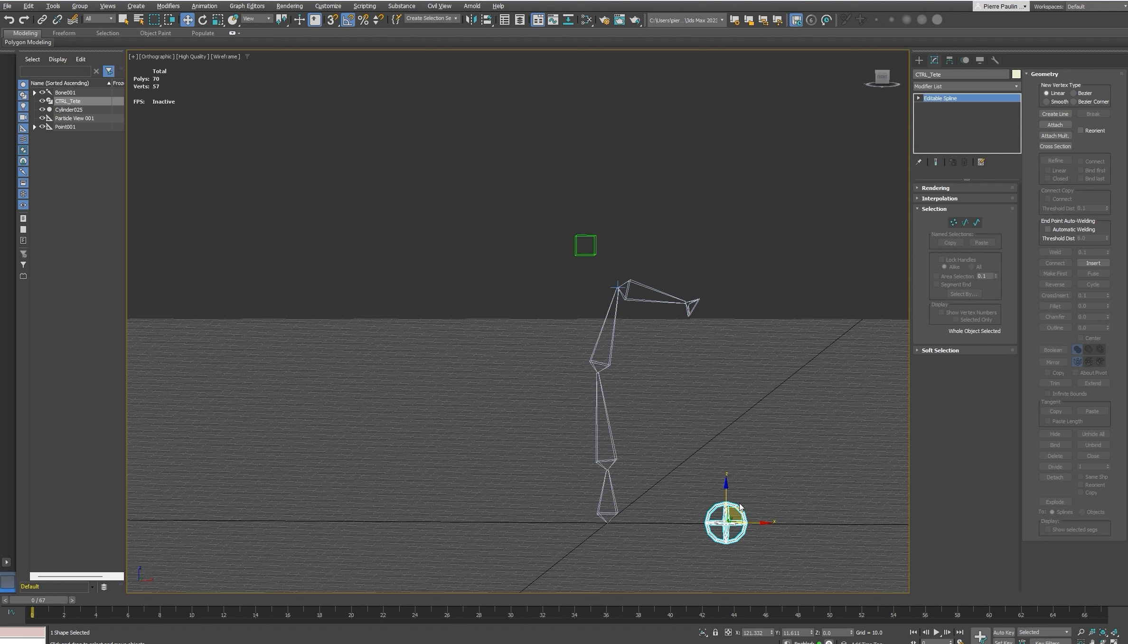
key("alt+a")
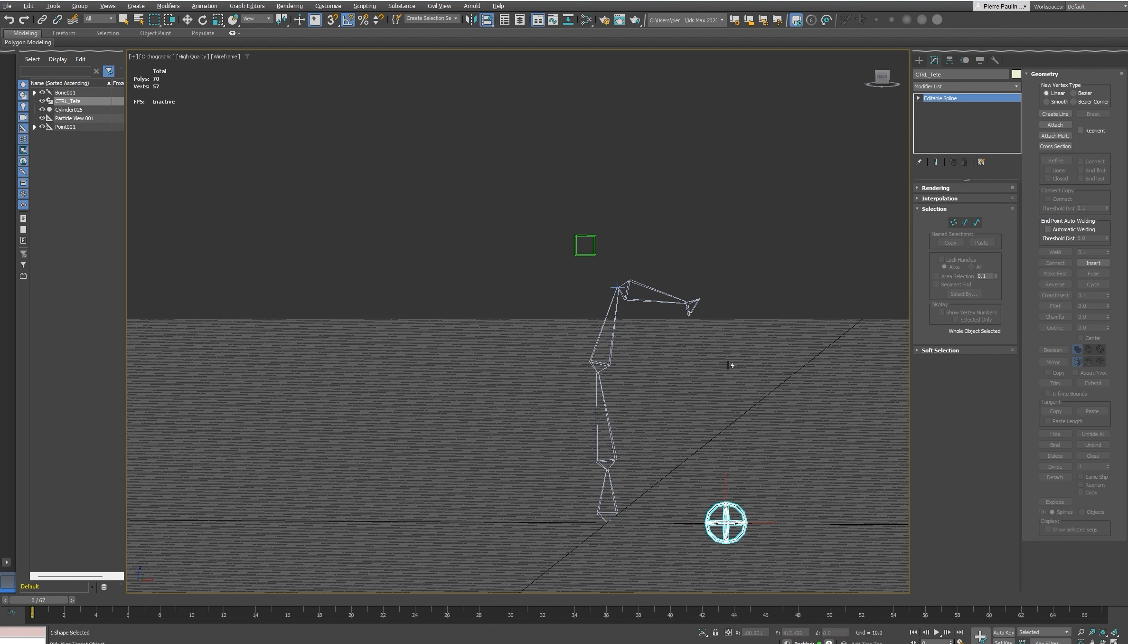
left_click(591, 242)
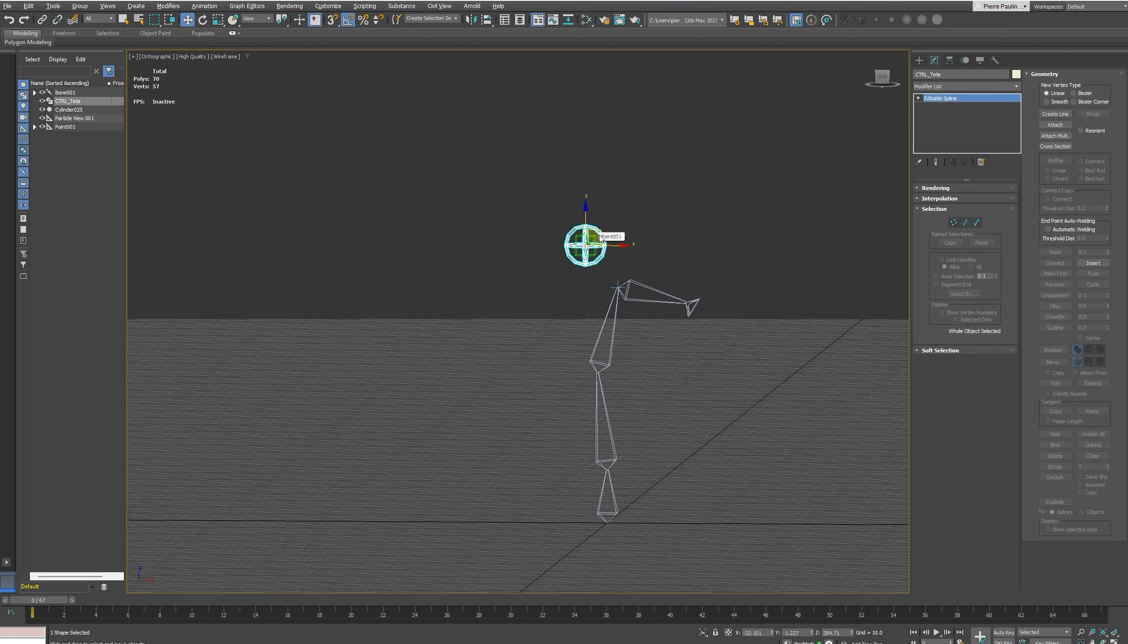
middle_click_drag(588, 242, 576, 238, "alt")
scroll(578, 239, "up", 2)
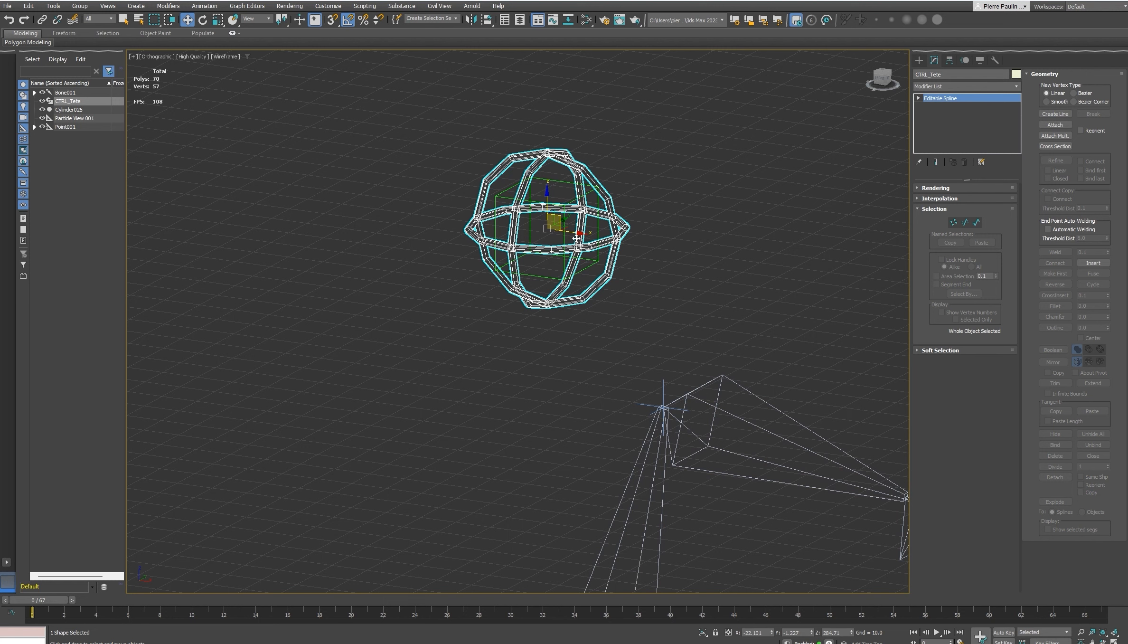
- Try moving the box point helper at the centre of CTRL_Tete down toward the bones
middle_click_drag(576, 238, 658, 232, "alt")
left_click_drag(657, 233, 546, 188)
mouse_move(546, 188)
middle_mouse_down("alt")
mouse_move(622, 231)
mouse_move(577, 183)
mouse_move(564, 188)
middle_mouse_up("alt")
left_click(562, 172)
scroll(562, 172, "down", 3)
left_click_drag(556, 179, 616, 307)
key("ctrl+z")
- Try rotating the CTRL_Tete control and the head bone at the top of the chain
middle_click_drag(661, 284, 657, 295, "alt")
middle_click_drag(578, 208, 581, 240)
scroll(582, 241, "up", 2)
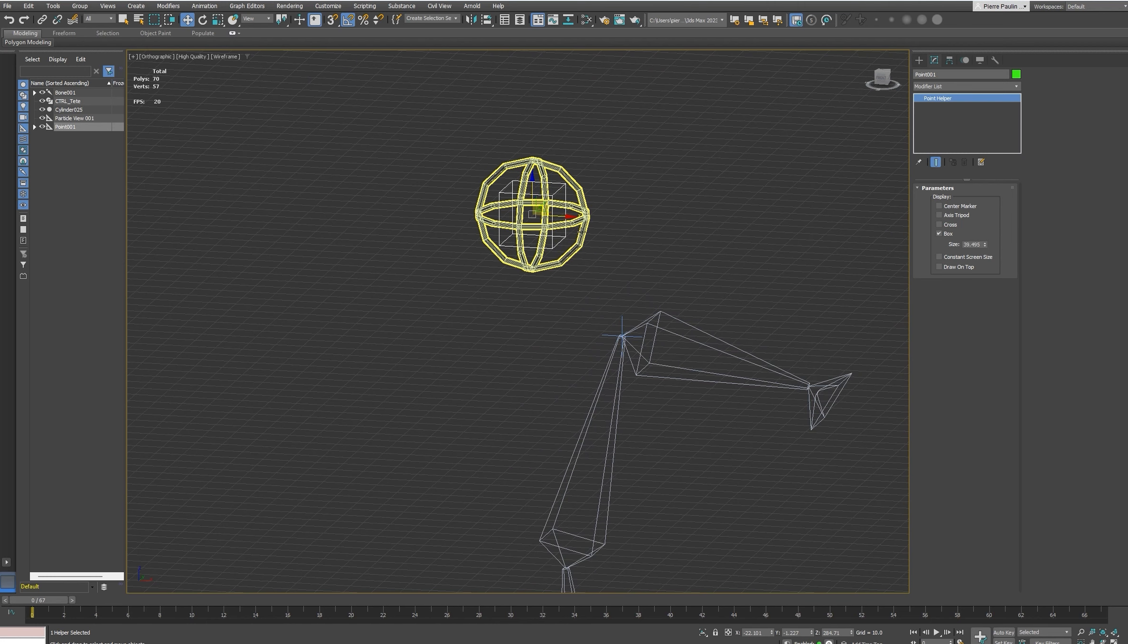
left_click(588, 210)
key("e")
mouse_move(543, 203)
left_mouse_down()
mouse_move(519, 226)
mouse_move(560, 216)
left_mouse_up()
right_click(560, 216)
left_click(681, 336)
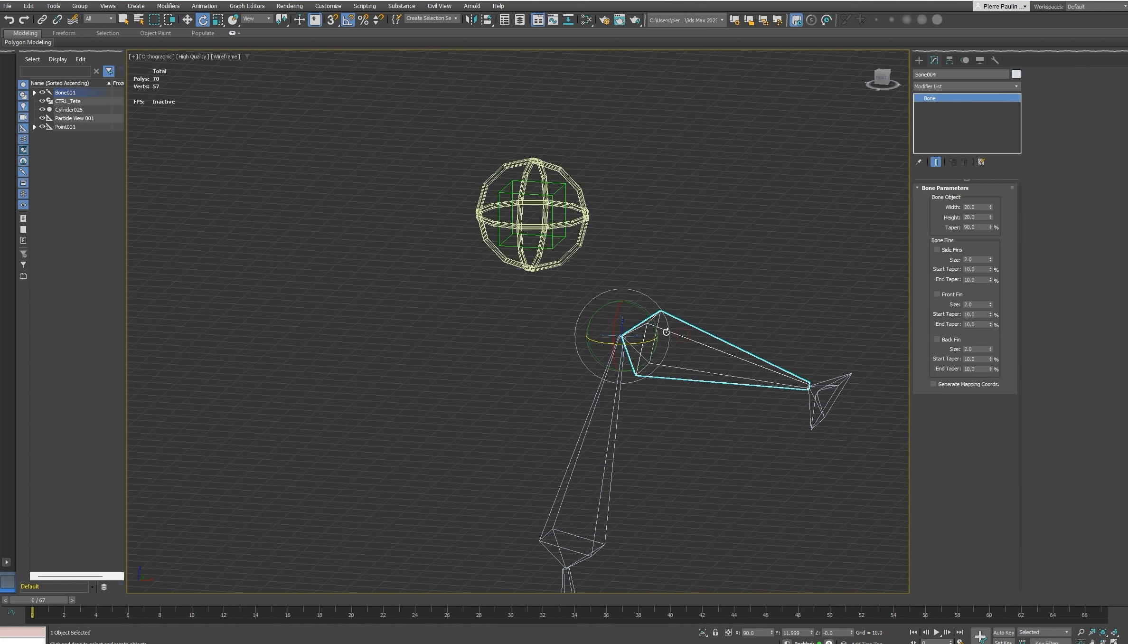
left_click_drag(637, 329, 609, 326)
right_click(609, 326)
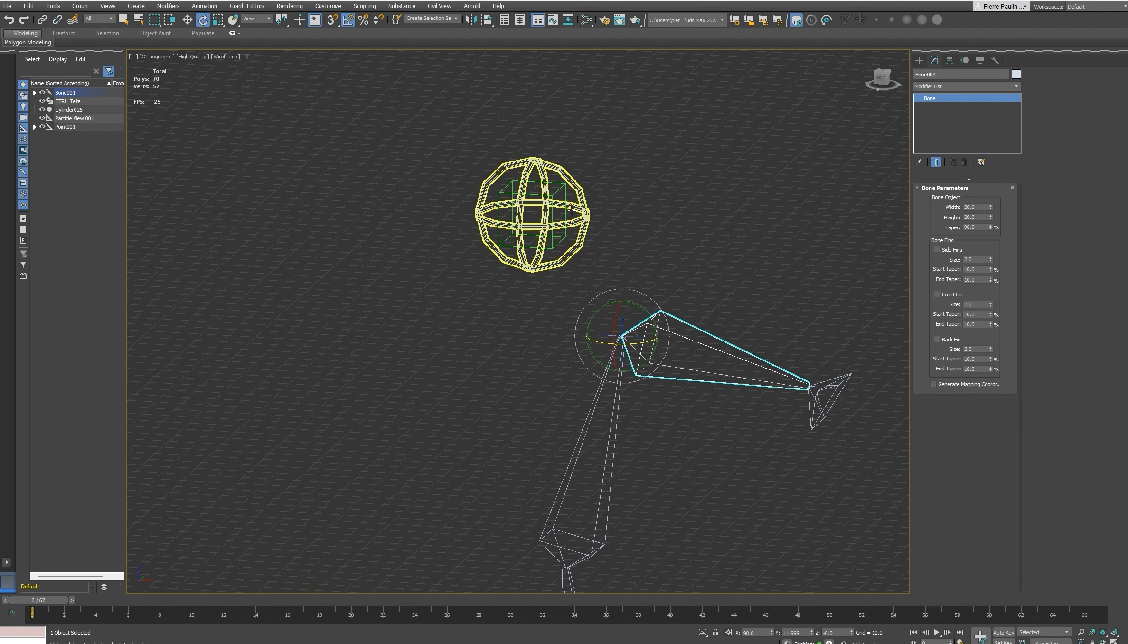
- Try rotating the box point helper, and repeat the rotation test on the head bone
left_click(561, 182)
middle_click_drag(573, 217, 571, 193)
scroll(571, 193, "down", 2)
left_click_drag(572, 196, 546, 200)
key("ctrl+z")
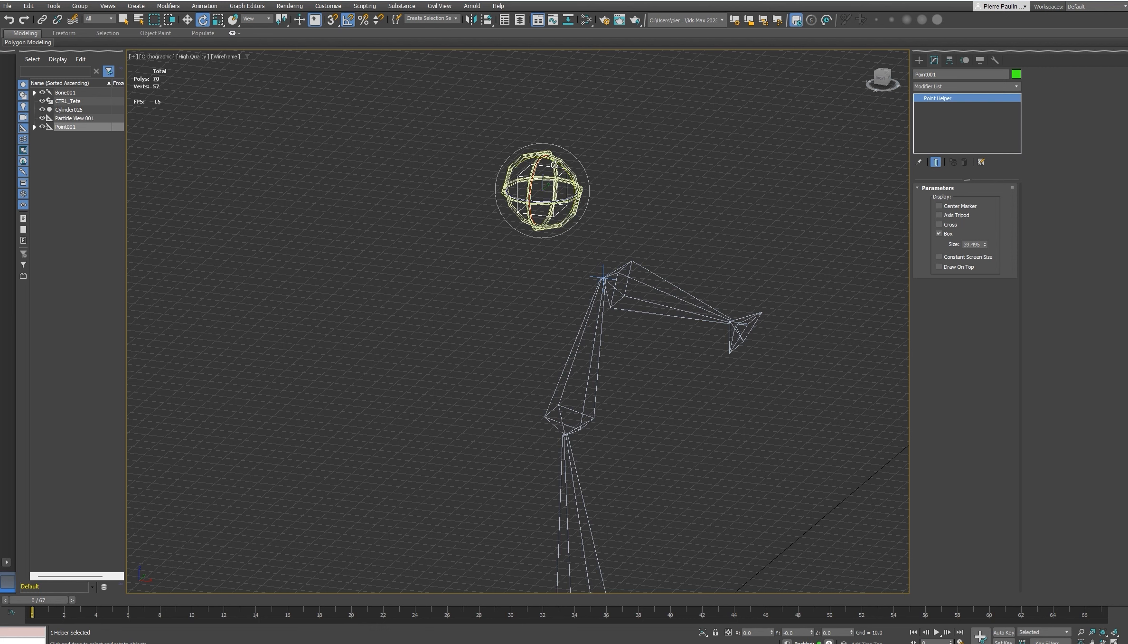
left_click(649, 271)
mouse_move(614, 260)
left_mouse_down()
mouse_move(594, 248)
mouse_move(586, 271)
mouse_move(595, 247)
left_mouse_up()
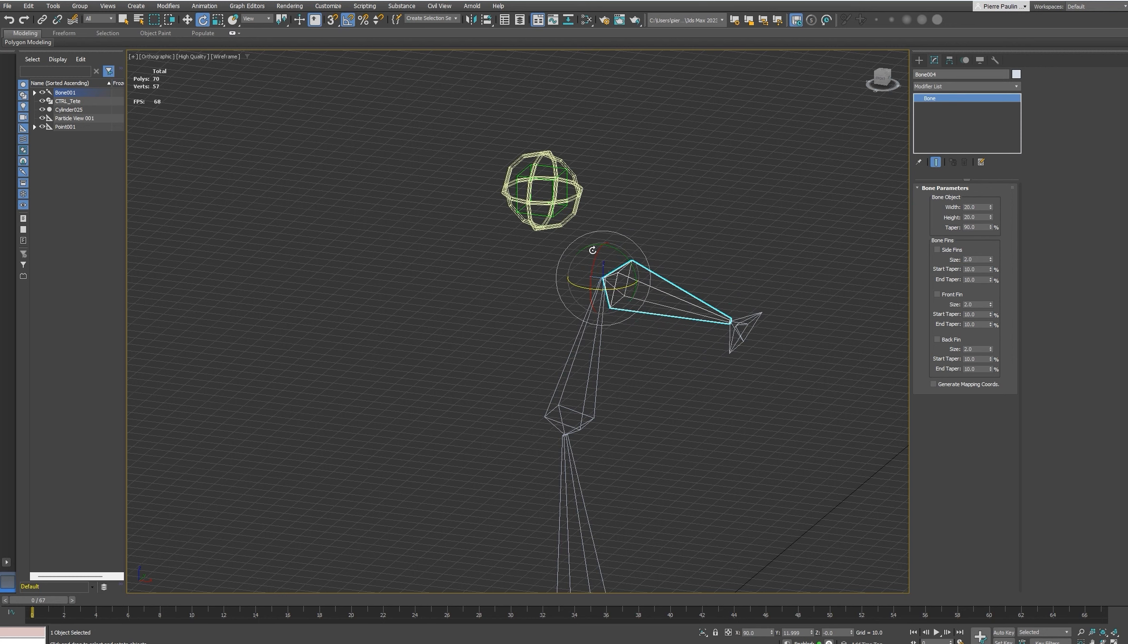
- Apply a Position Constraint to the green box point helper, with CTRL_Tete as its target
key("w")
scroll(619, 230, "up", 5)
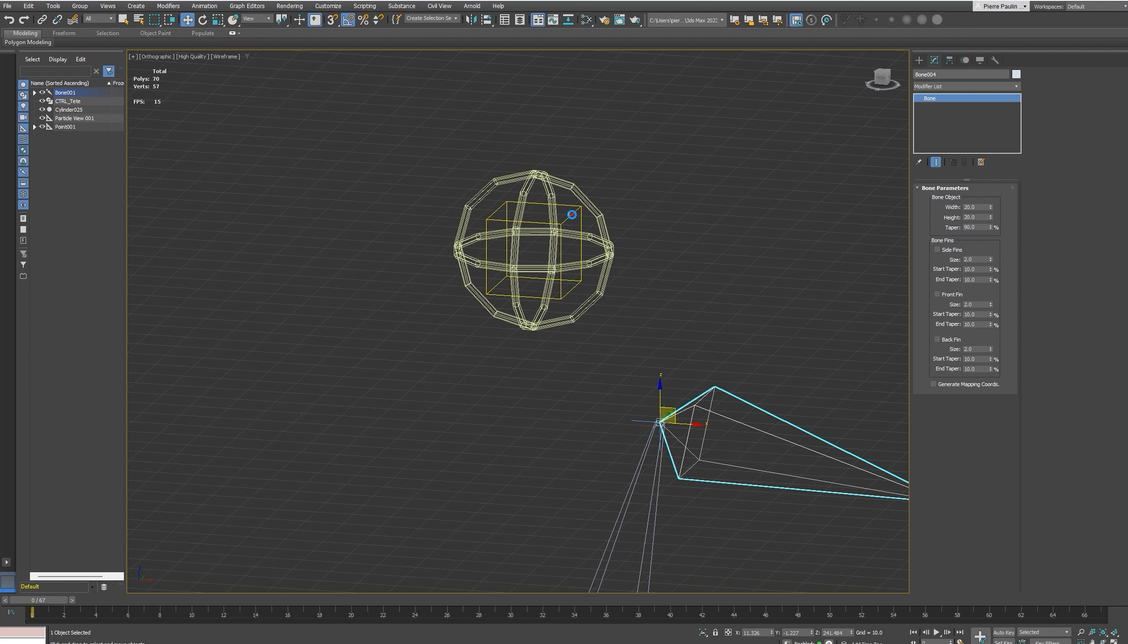
left_click(569, 218)
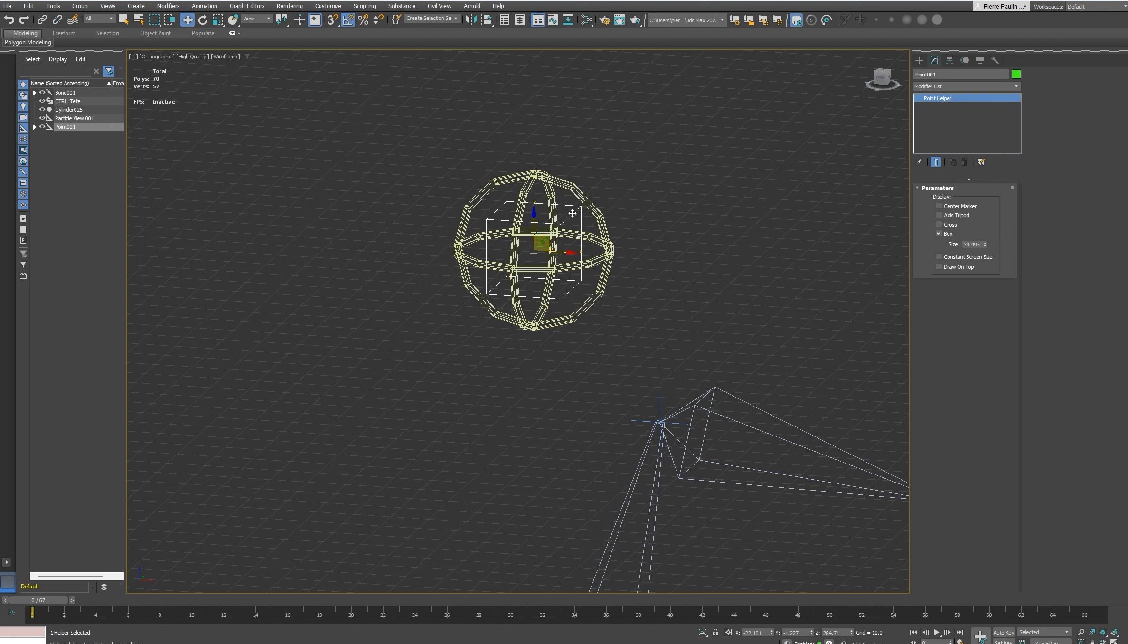
scroll(572, 213, "up", 3)
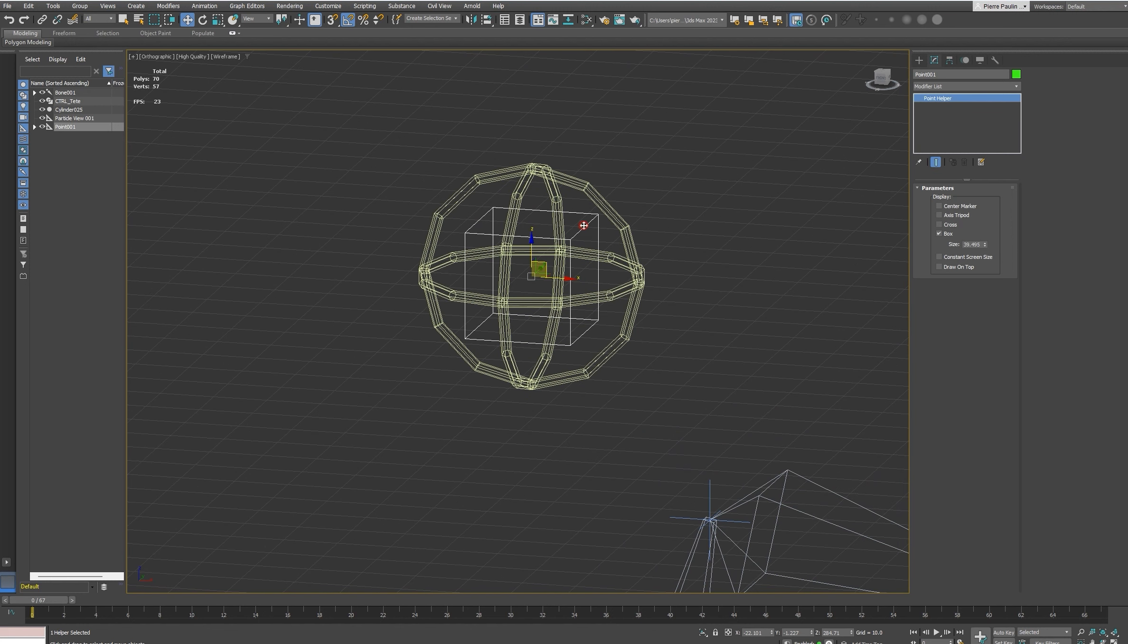
left_click(204, 6)
mouse_move(198, 59)
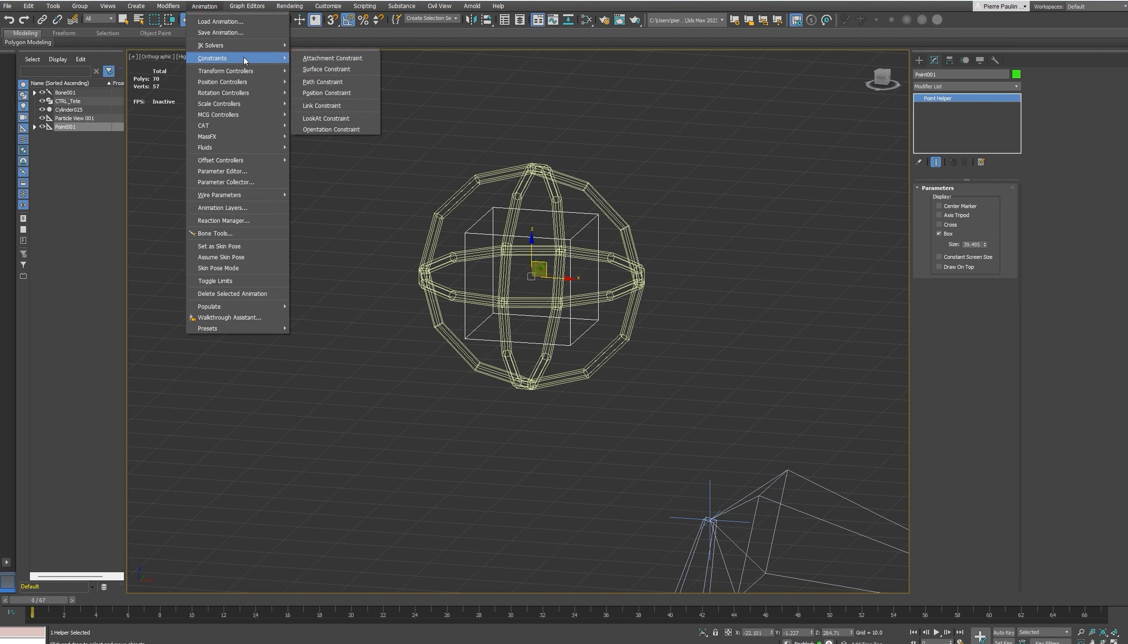
left_click(334, 93)
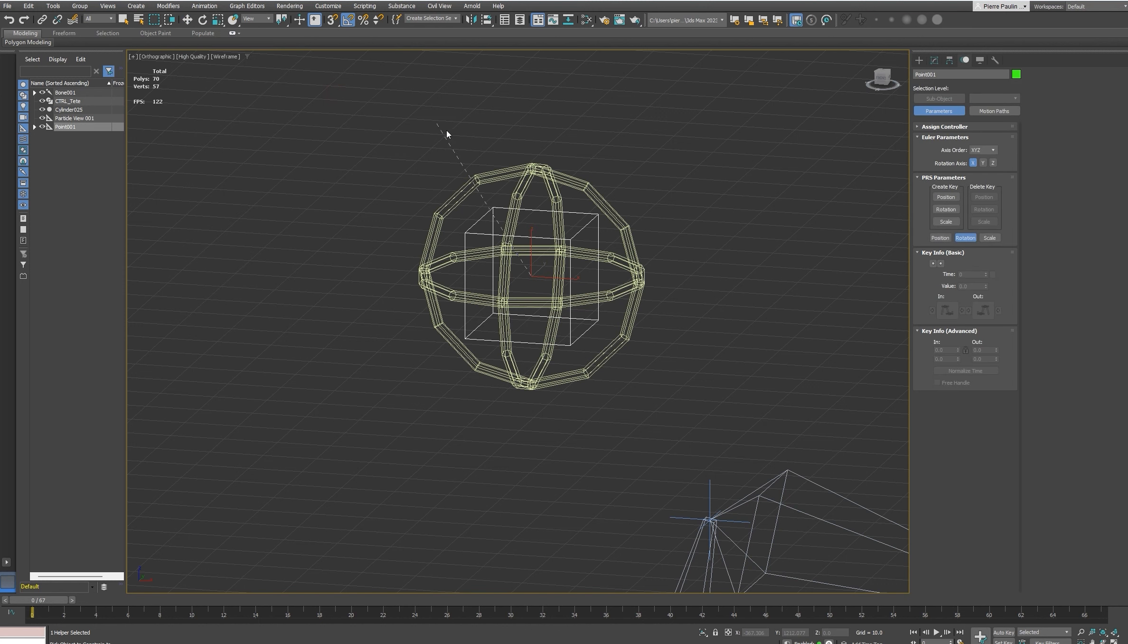
left_click(488, 170)
scroll(620, 176, "down", 5)
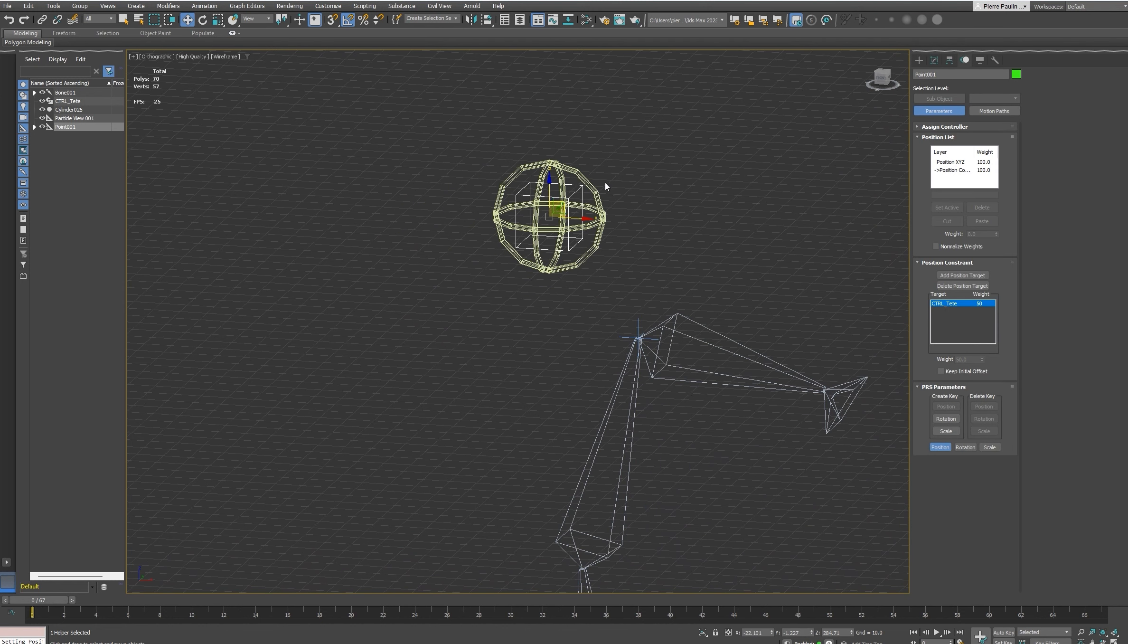
- Try moving the CTRL_Tete control to test the point helper's position constraint
left_click(595, 194)
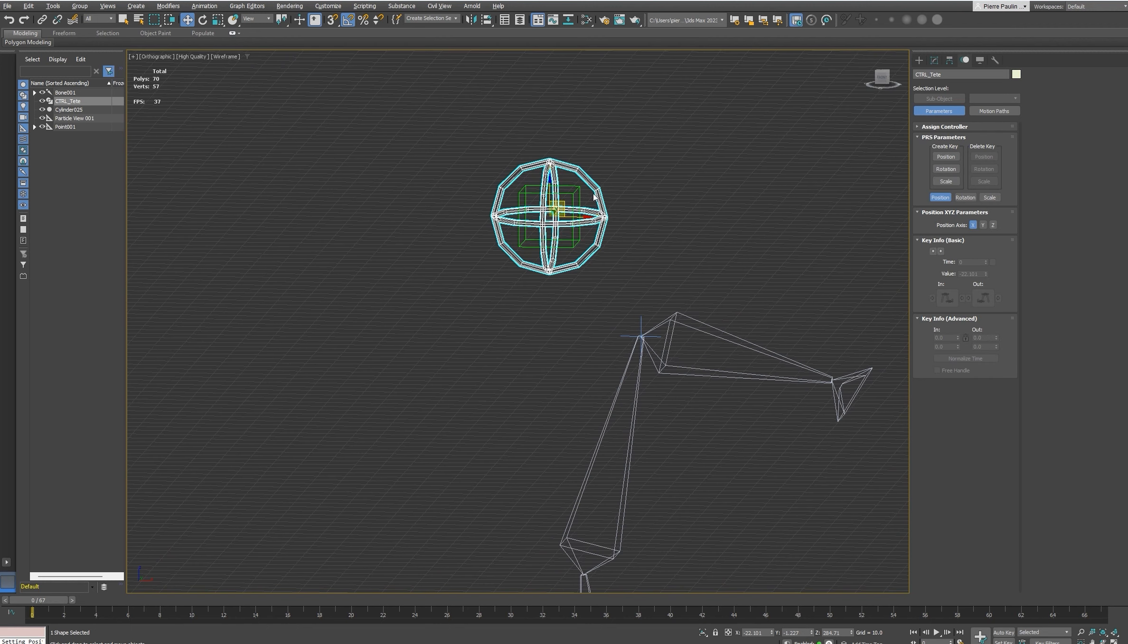
left_click_drag(564, 204, 535, 190)
scroll(643, 263, "down", 2)
middle_click_drag(651, 269, 601, 259)
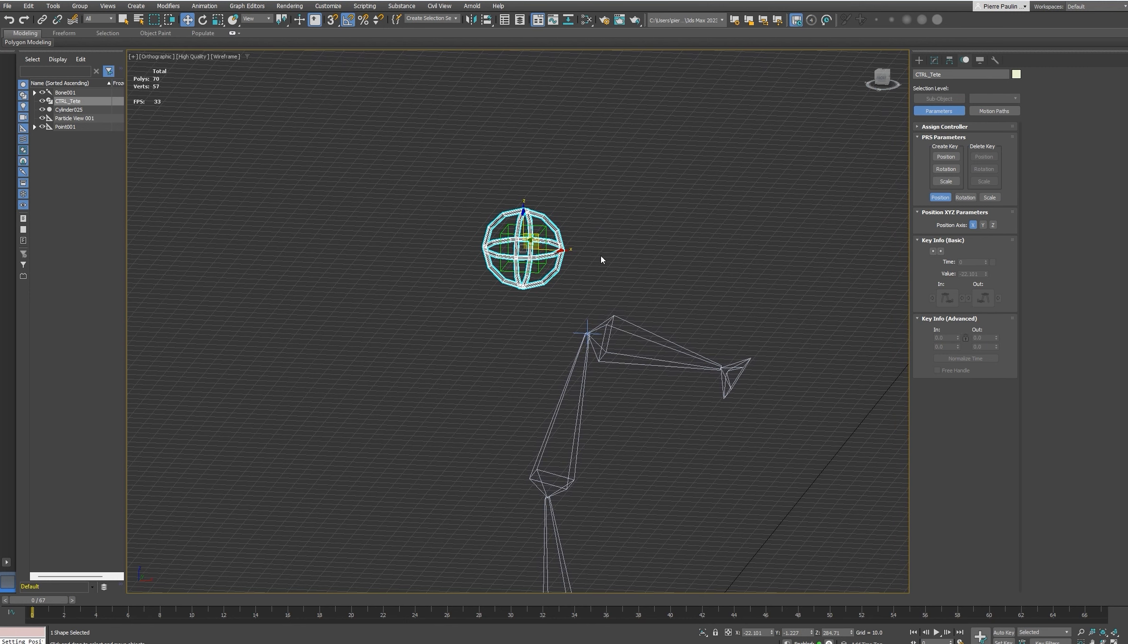
- Apply an Orientation Constraint to the head bone at the end of the chain, with CTRL_Tete as its target
left_click(623, 320)
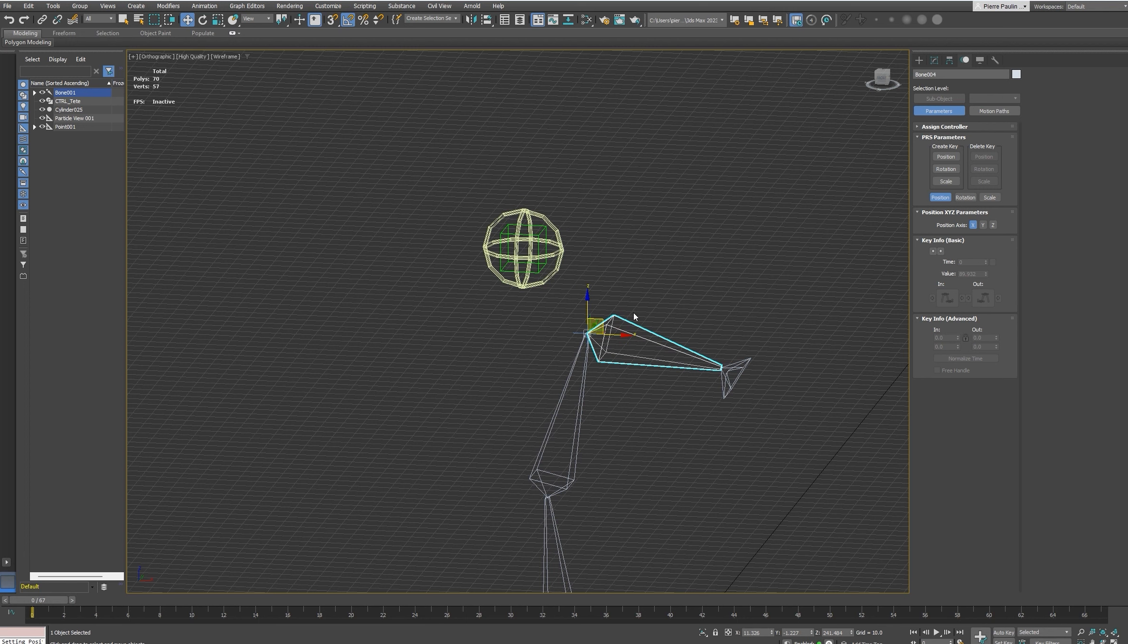
middle_click_drag(639, 312, 640, 342)
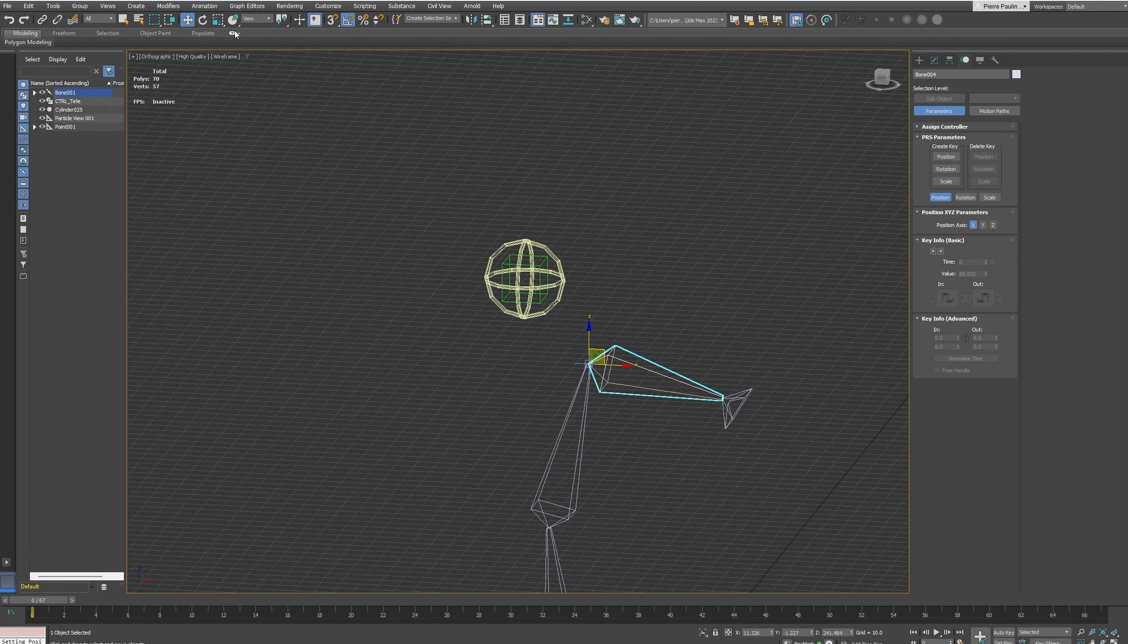
left_click(203, 6)
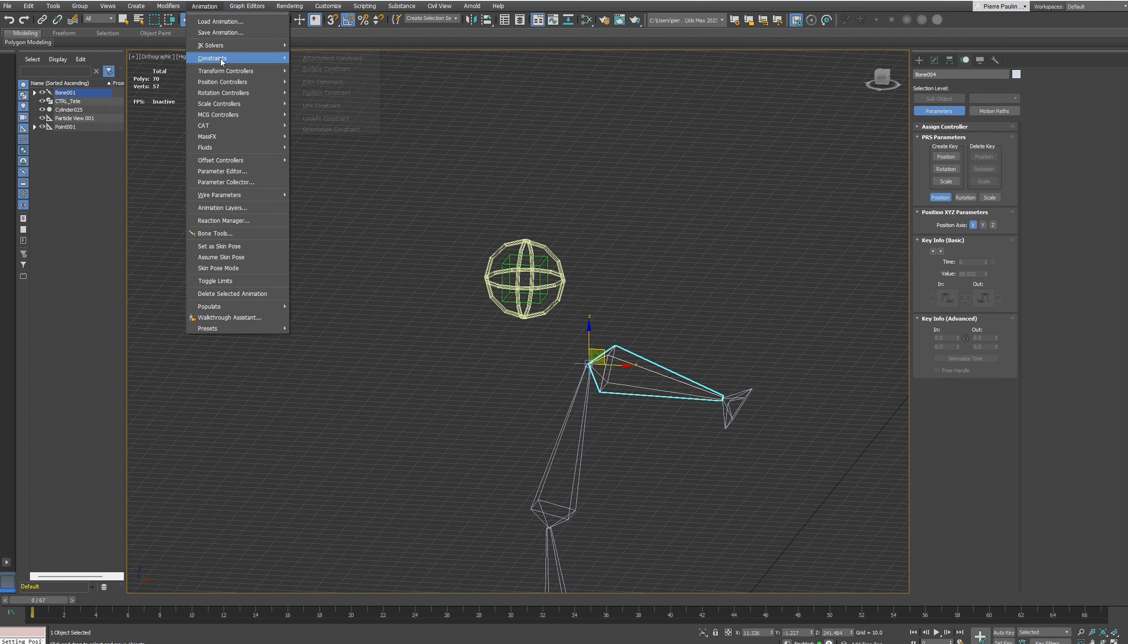
mouse_move(256, 58)
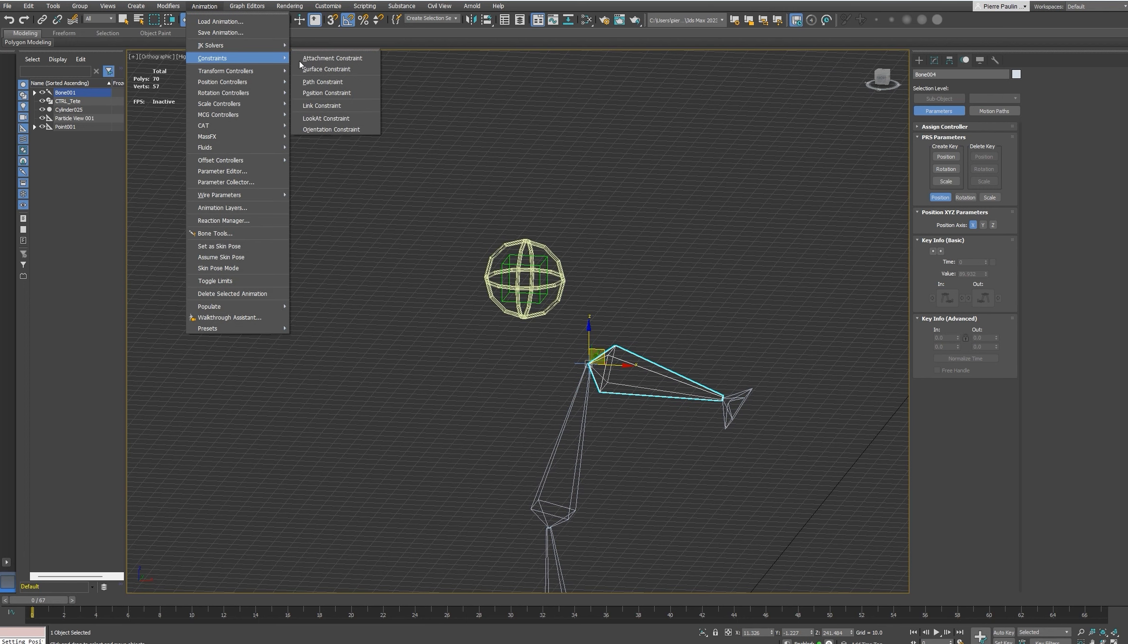
left_click(341, 129)
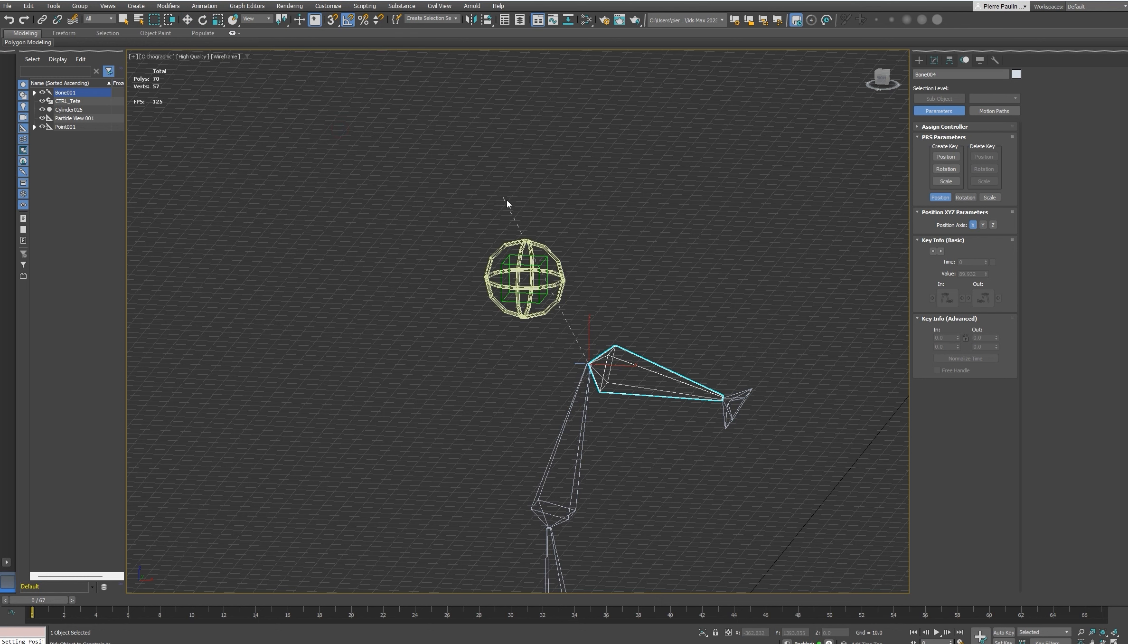
left_click(534, 238)
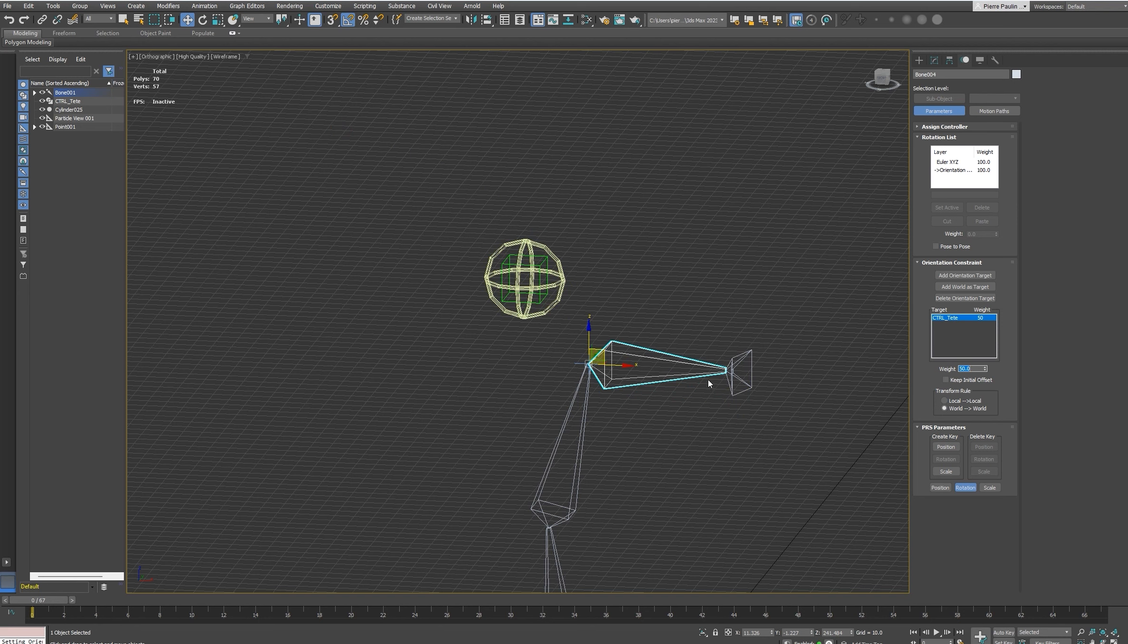
- Rotate the small tip bone beyond the head bone slightly about the Z axis to straighten it with the head bone
middle_click_drag(674, 358, 699, 366, "alt")
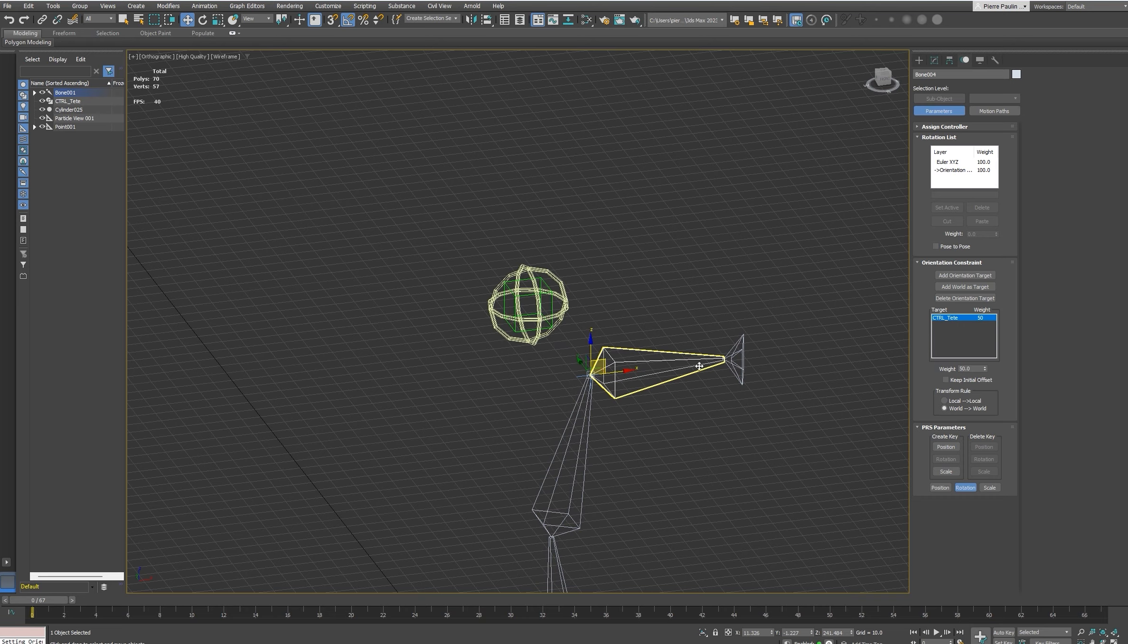
mouse_move(689, 360)
middle_mouse_down("alt")
mouse_move(631, 352)
mouse_move(587, 370)
mouse_move(591, 409)
mouse_move(681, 376)
middle_mouse_up("alt")
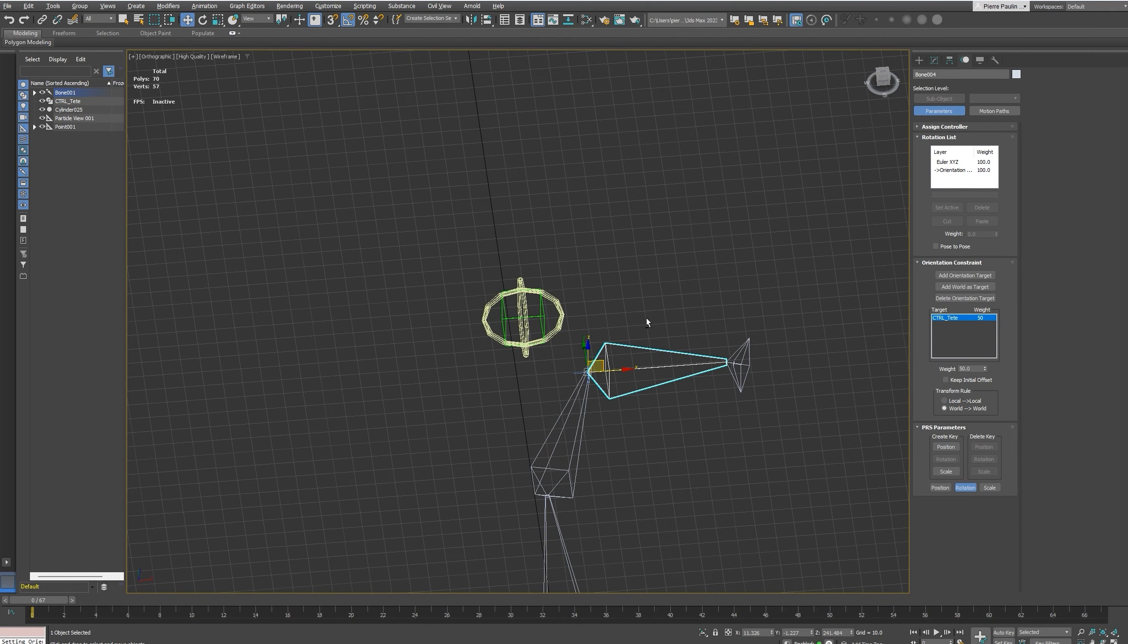
middle_click_drag(649, 321, 754, 330, "alt")
scroll(728, 344, "up", 4)
left_click(742, 339)
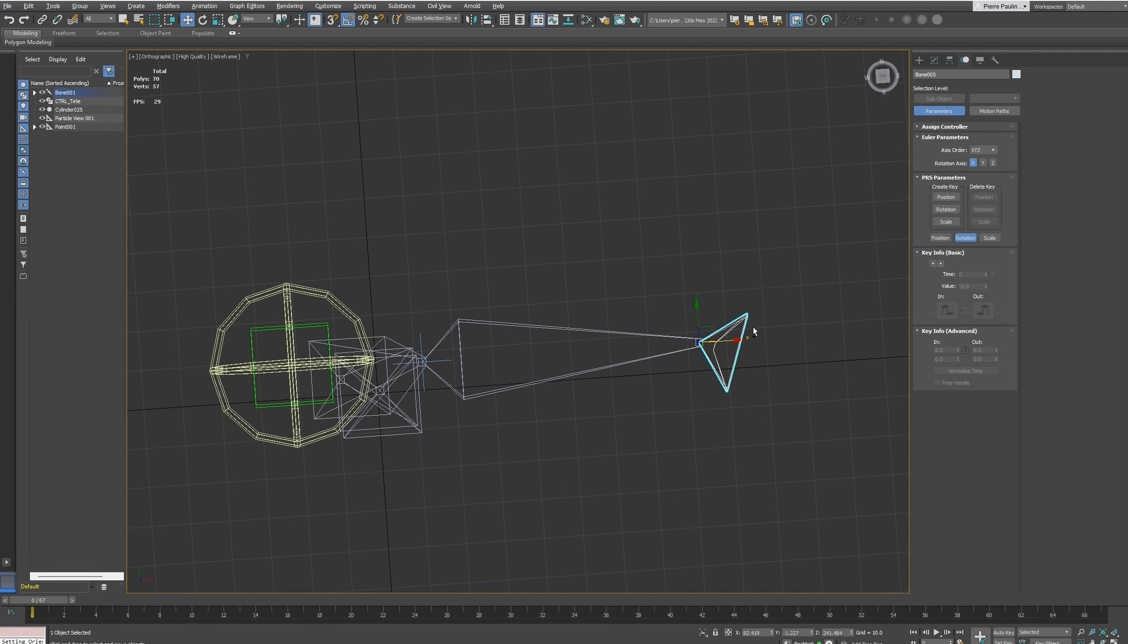
key("e")
left_click_drag(735, 326, 732, 309)
middle_click_drag(721, 354, 725, 264, "alt")
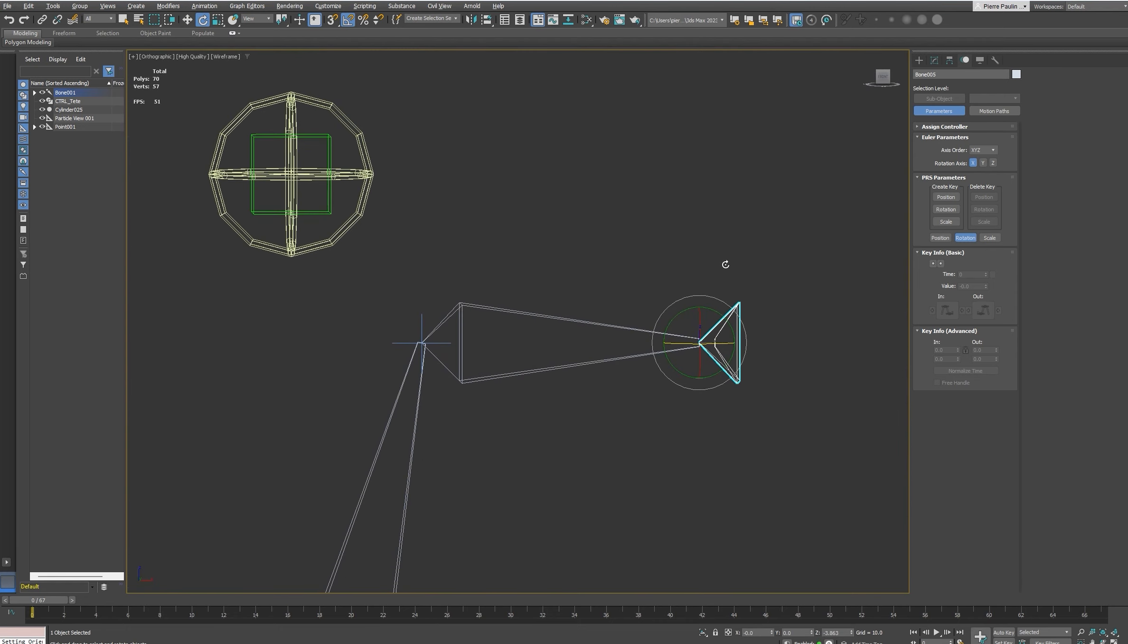
middle_click_drag(723, 325, 684, 304, "alt")
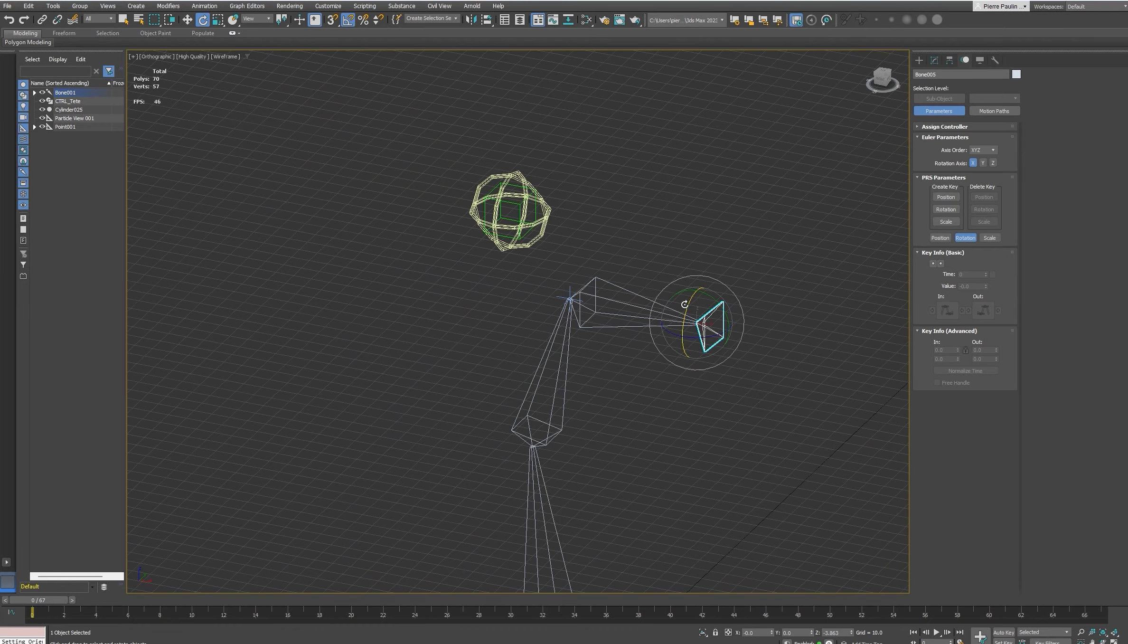
- Try rotating CTRL_Tete, undo the rotation, and try moving the control to test the head constraints
left_click(546, 217)
middle_click_drag(559, 229, 574, 204, "alt")
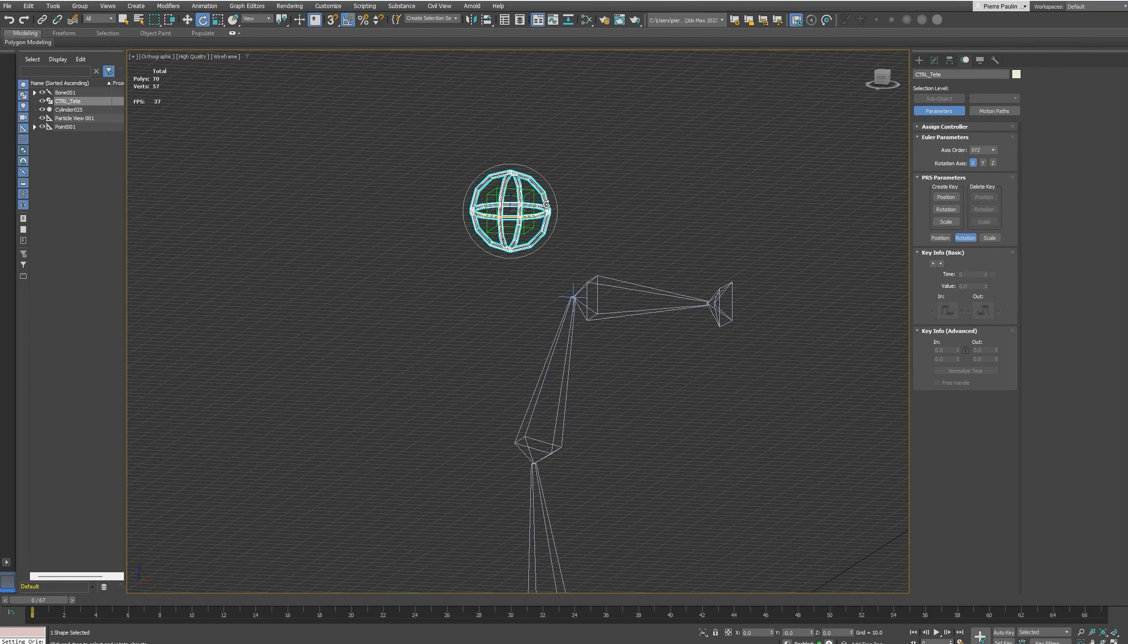
mouse_move(538, 202)
left_mouse_down()
mouse_move(505, 205)
mouse_move(530, 211)
left_mouse_up()
key("ctrl+z")
middle_click_drag(537, 207, 564, 179)
scroll(545, 194, "down", 2)
key("w")
mouse_move(543, 181)
left_mouse_down()
mouse_move(603, 224)
mouse_move(591, 278)
mouse_move(536, 300)
mouse_move(645, 290)
mouse_move(743, 334)
mouse_move(755, 354)
mouse_move(647, 331)
mouse_move(679, 345)
mouse_move(671, 287)
mouse_move(588, 262)
mouse_move(586, 250)
mouse_move(532, 278)
mouse_move(598, 278)
mouse_move(631, 315)
mouse_move(583, 296)
mouse_move(541, 180)
left_mouse_up()
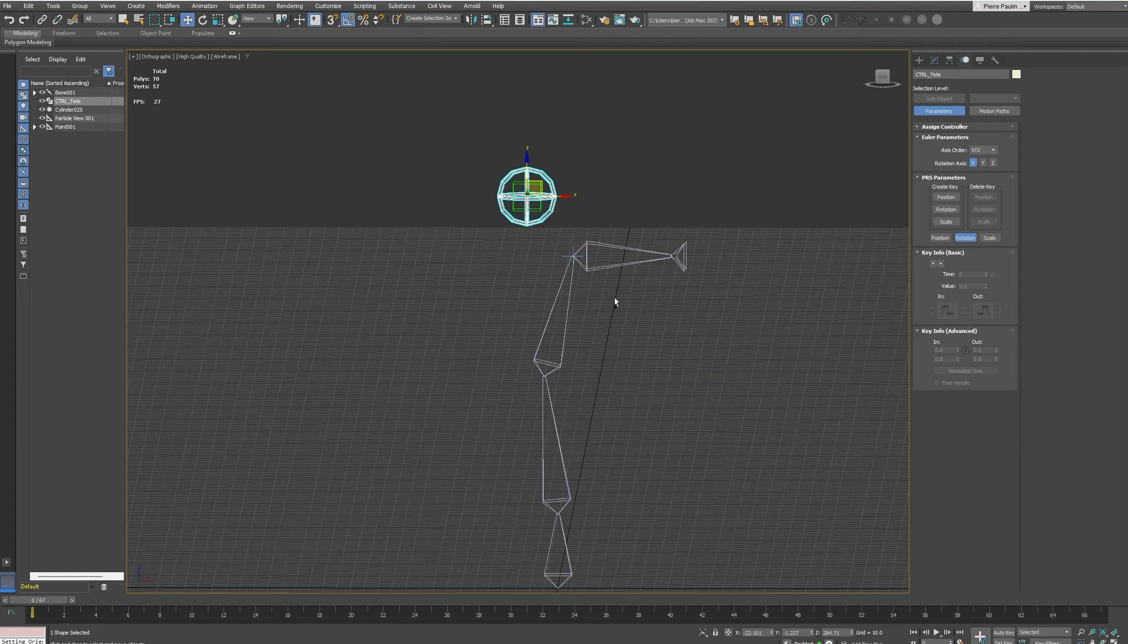
- Draw a circle with a radius of about 58.8 on the ground grid beside the base of the bone chain
scroll(607, 284, "down", 3)
mouse_move(604, 279)
middle_mouse_down("alt")
mouse_move(608, 291)
mouse_move(599, 285)
middle_mouse_up("alt")
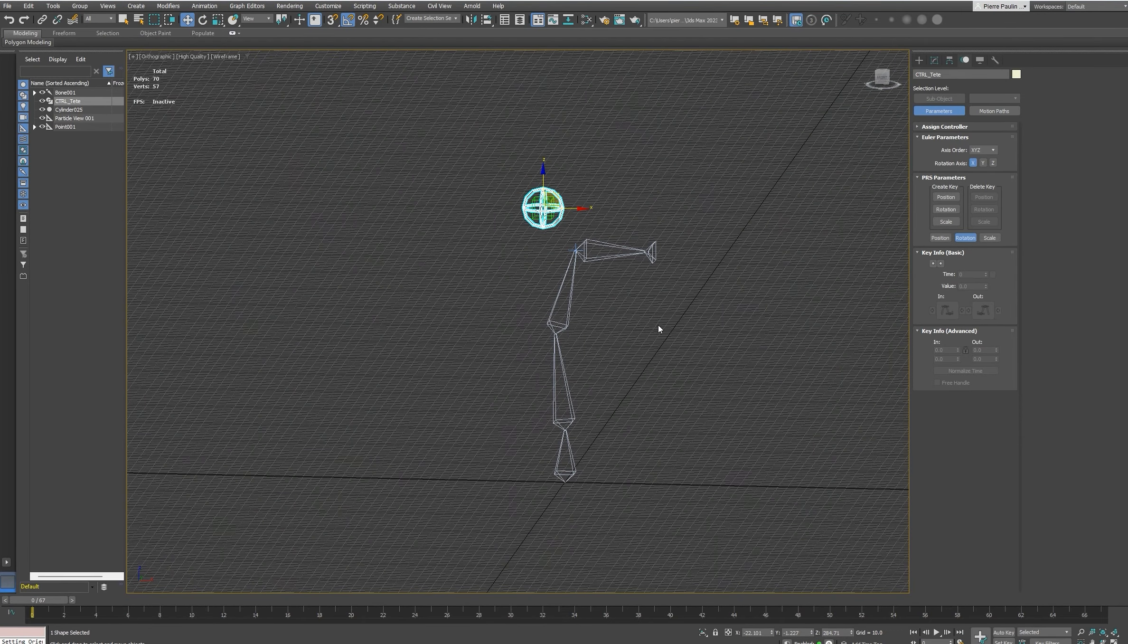
mouse_move(658, 324)
middle_mouse_down("alt")
mouse_move(654, 350)
mouse_move(666, 304)
mouse_move(660, 336)
middle_mouse_up("alt")
middle_click_drag(714, 305, 690, 316)
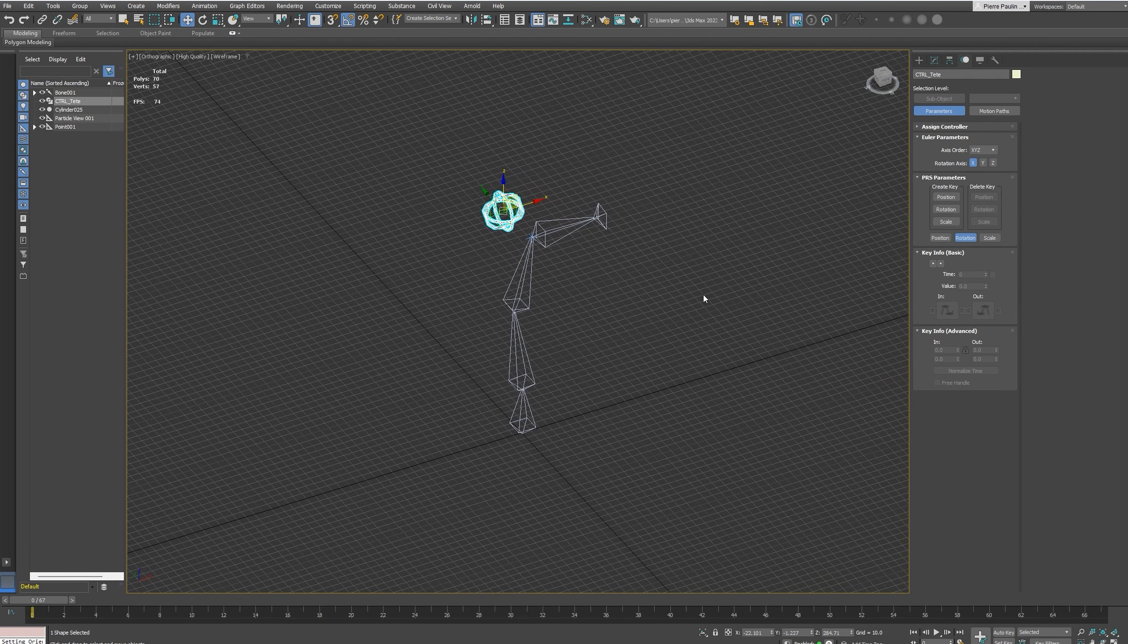
left_click(933, 63)
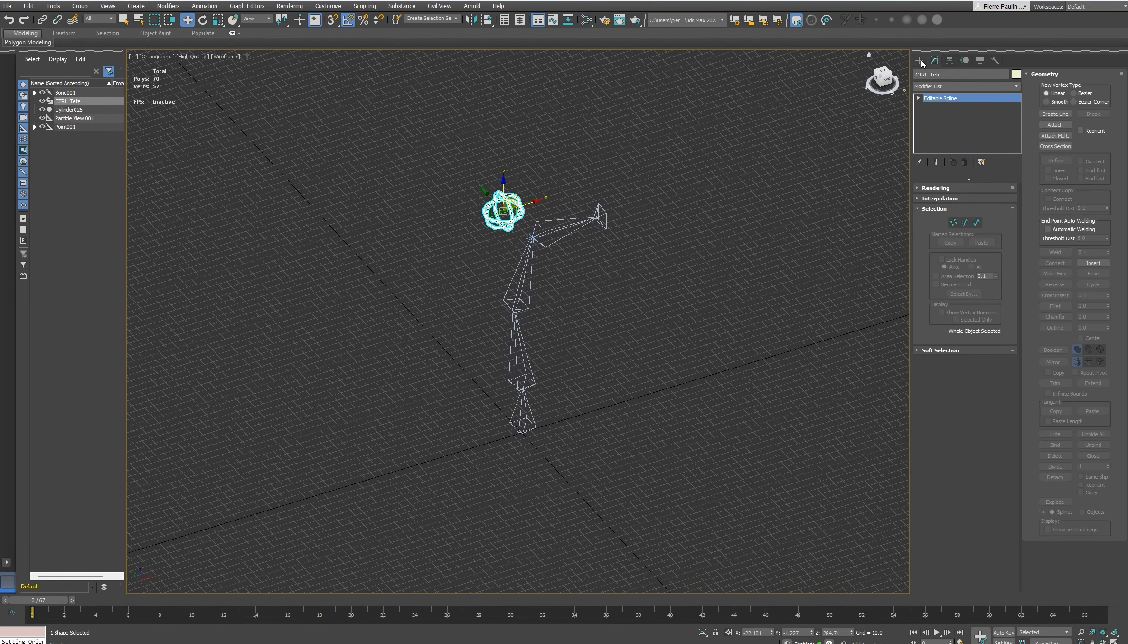
left_click(919, 60)
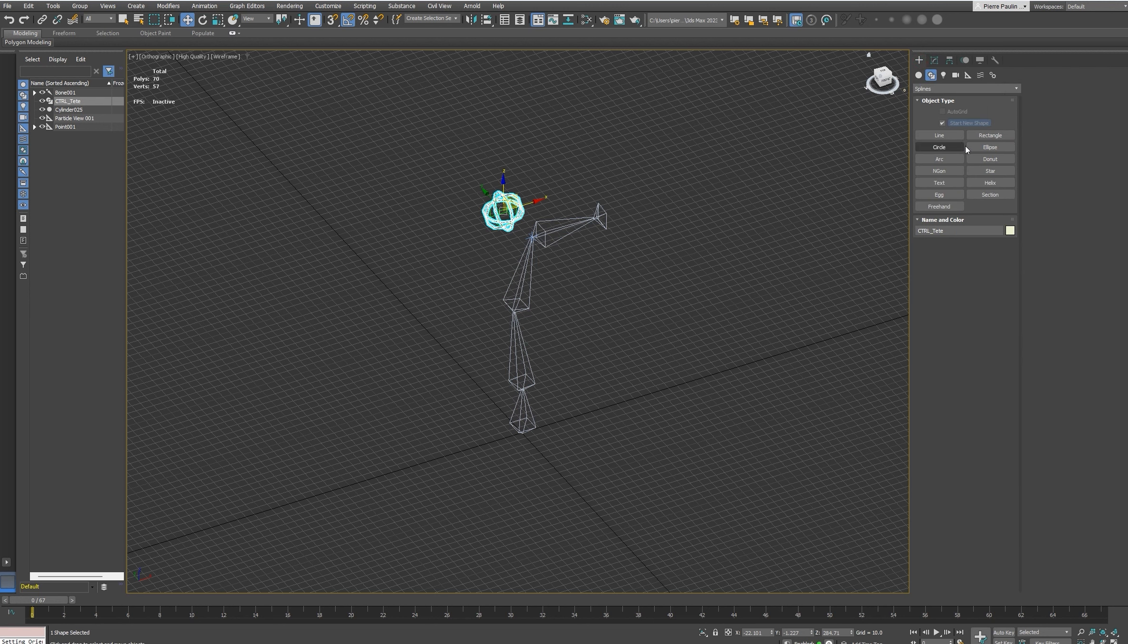
left_click(939, 147)
left_click_drag(625, 398, 678, 418)
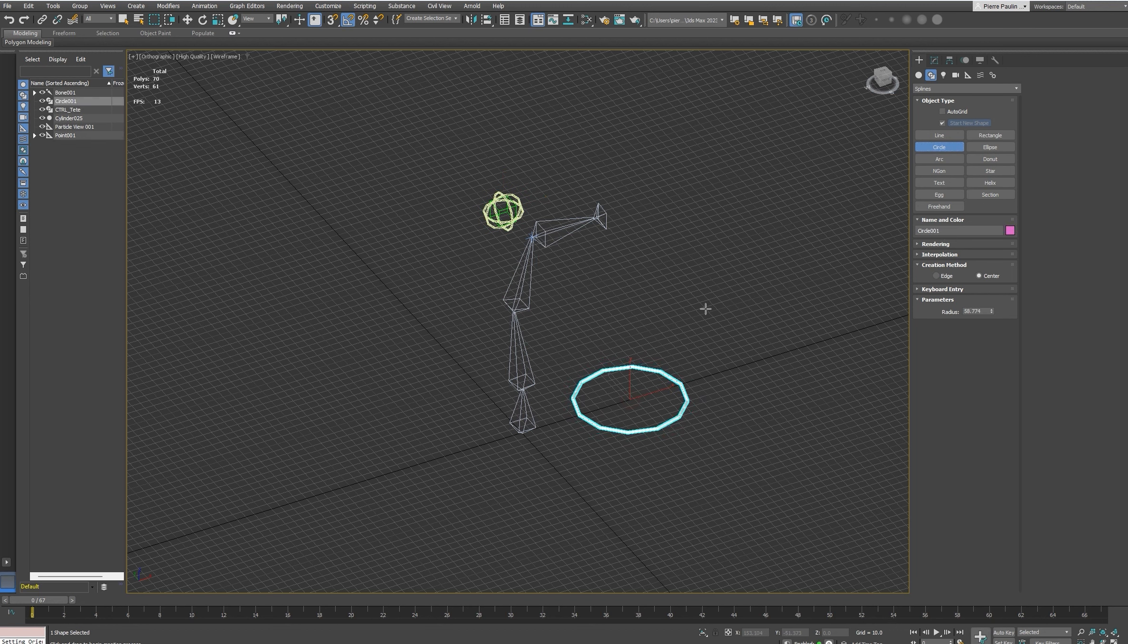
right_click(704, 310)
- Rename the new circle as CTRL_Pied
left_click(935, 61)
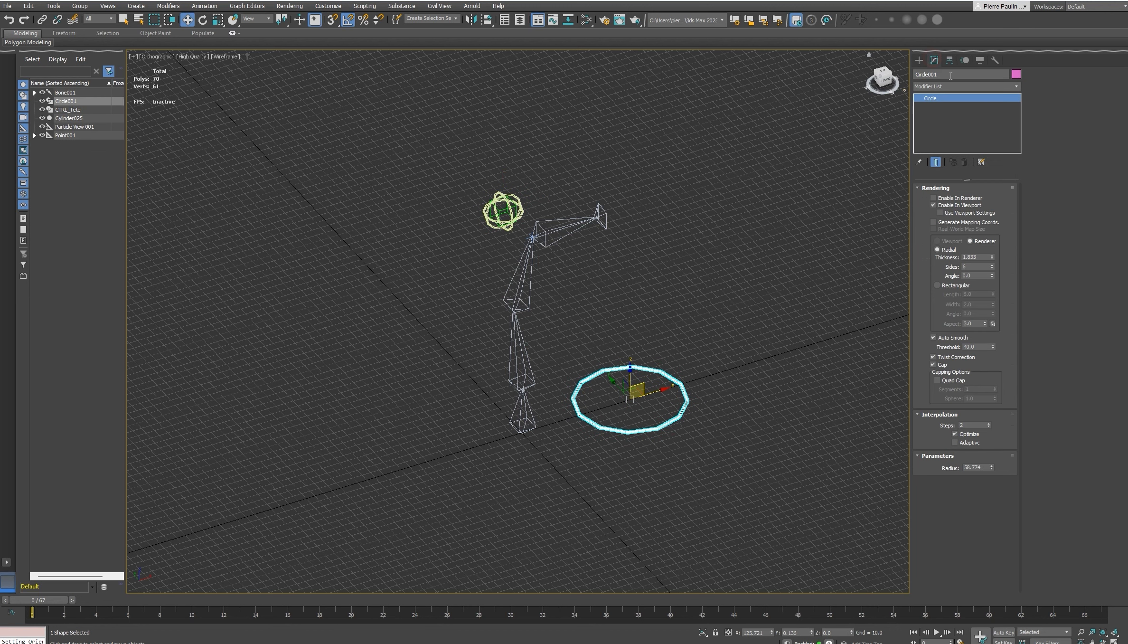
double_click(950, 74)
type("CTRL_Pied")
key("Return")
- Align the CTRL_Pied circle to the root bone at the base of the chain
middle_click_drag(658, 335, 640, 349, "alt")
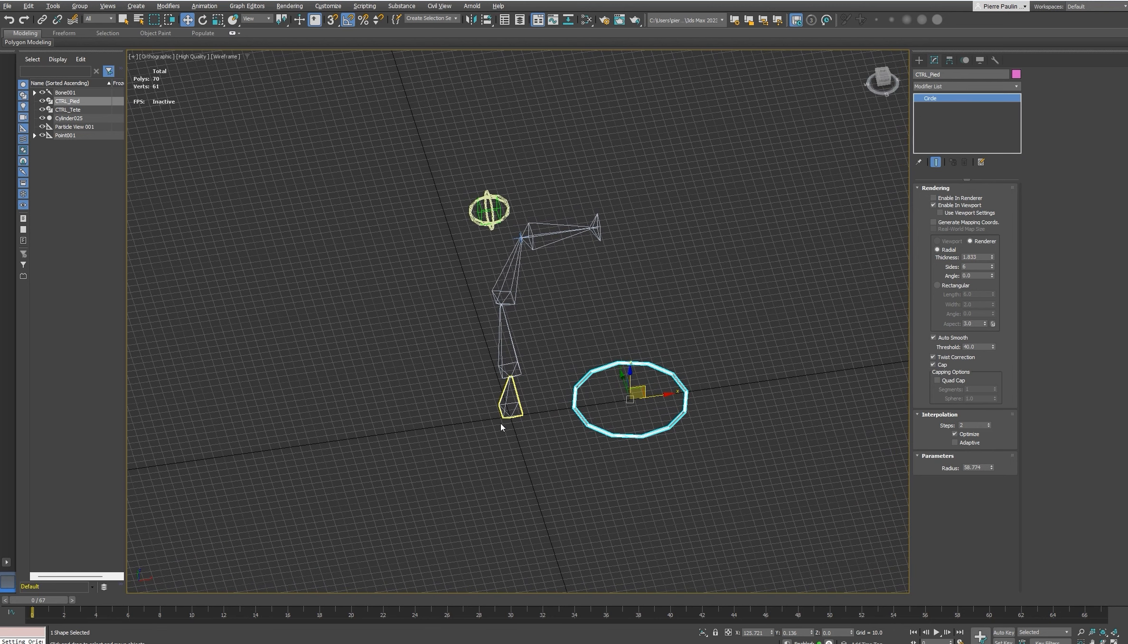
middle_click_drag(500, 423, 539, 425)
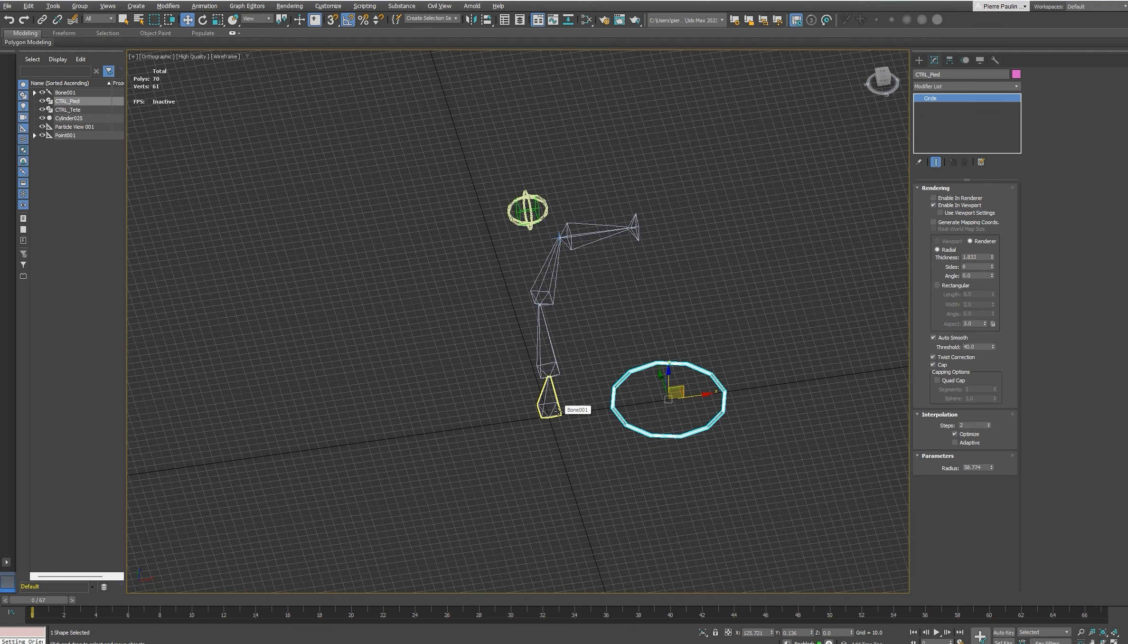
key("alt+a")
left_click(557, 405)
mouse_move(573, 404)
middle_mouse_down("alt")
mouse_move(557, 375)
mouse_move(574, 393)
middle_mouse_up("alt")
scroll(549, 408, "up", 4)
scroll(549, 409, "up", 2)
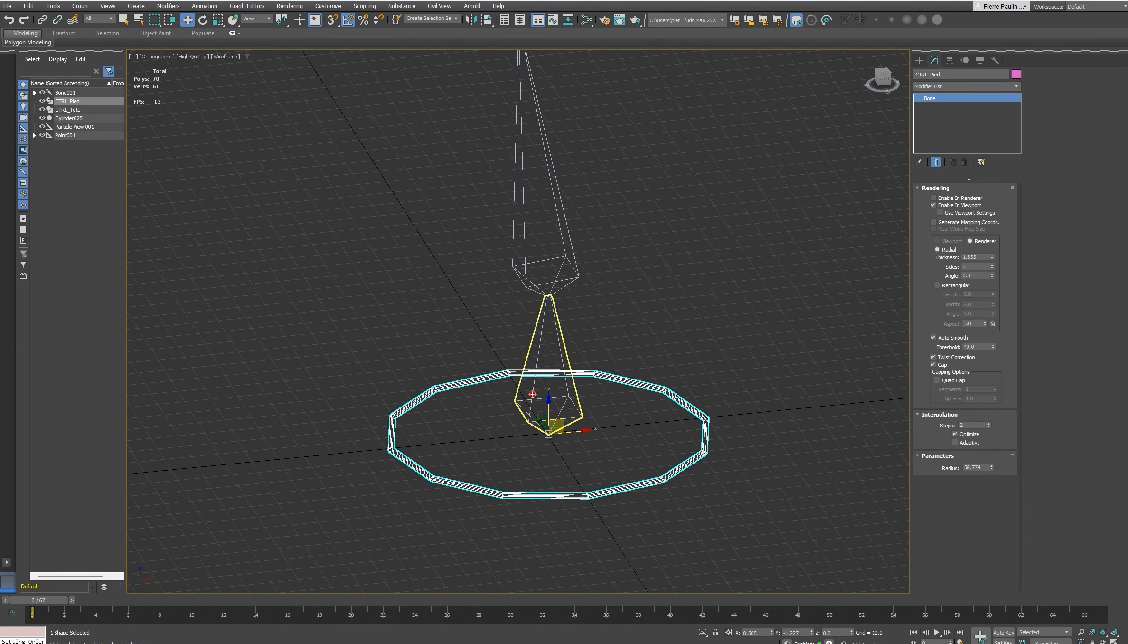
- Link the root bone to the CTRL_Pied circle as its parent
left_click(534, 398)
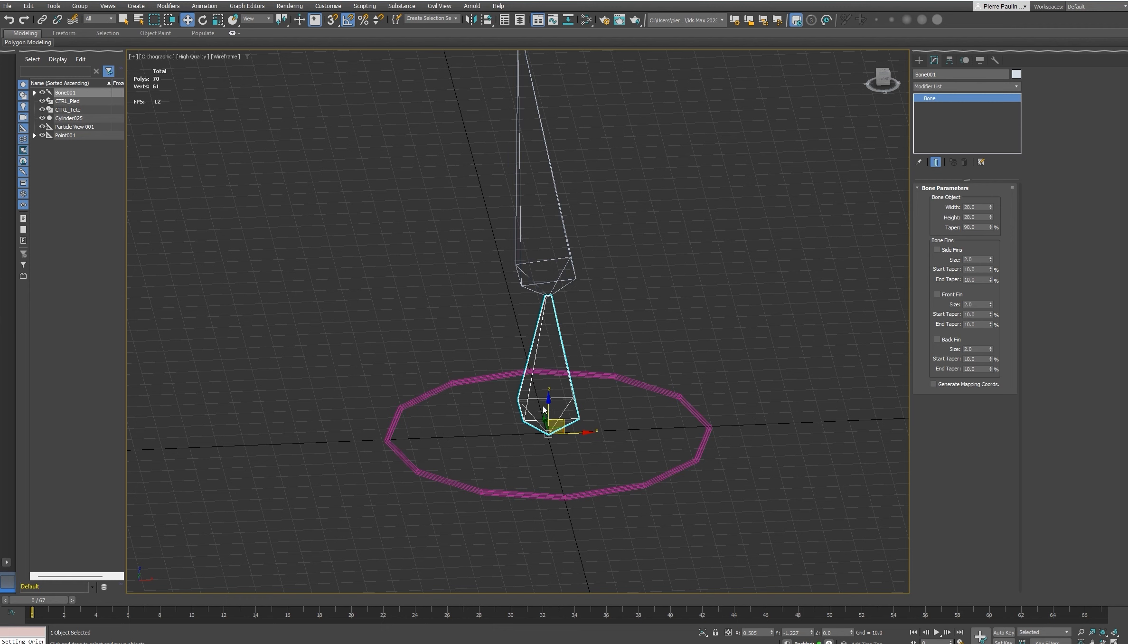
middle_click_drag(543, 405, 537, 406)
left_click(42, 20)
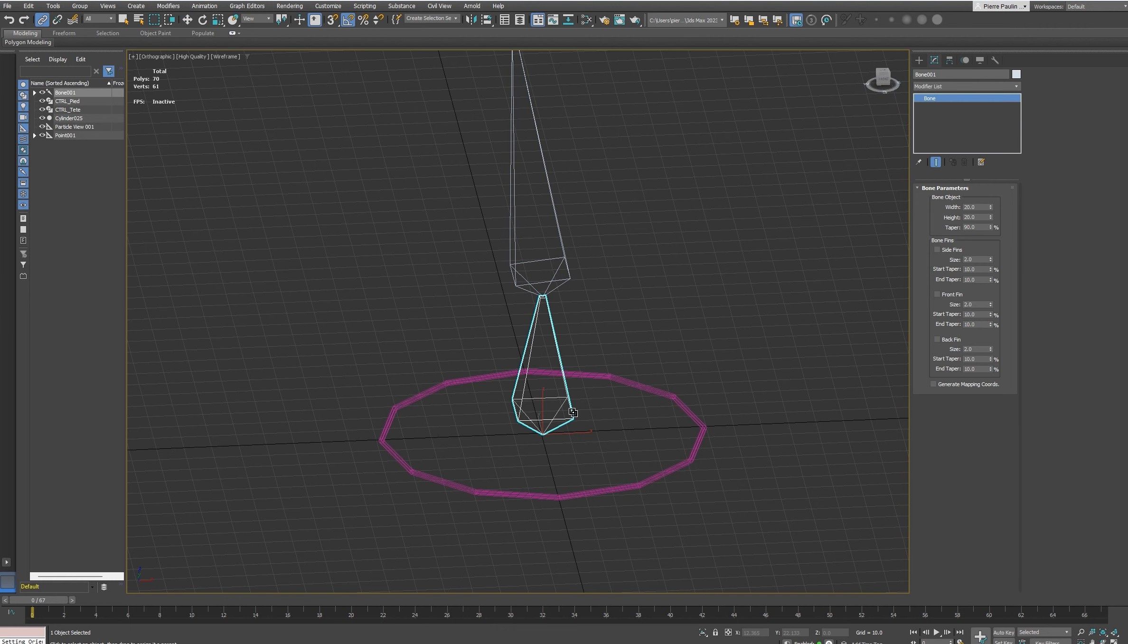
left_click_drag(630, 400, 695, 421)
scroll(707, 320, "down", 5)
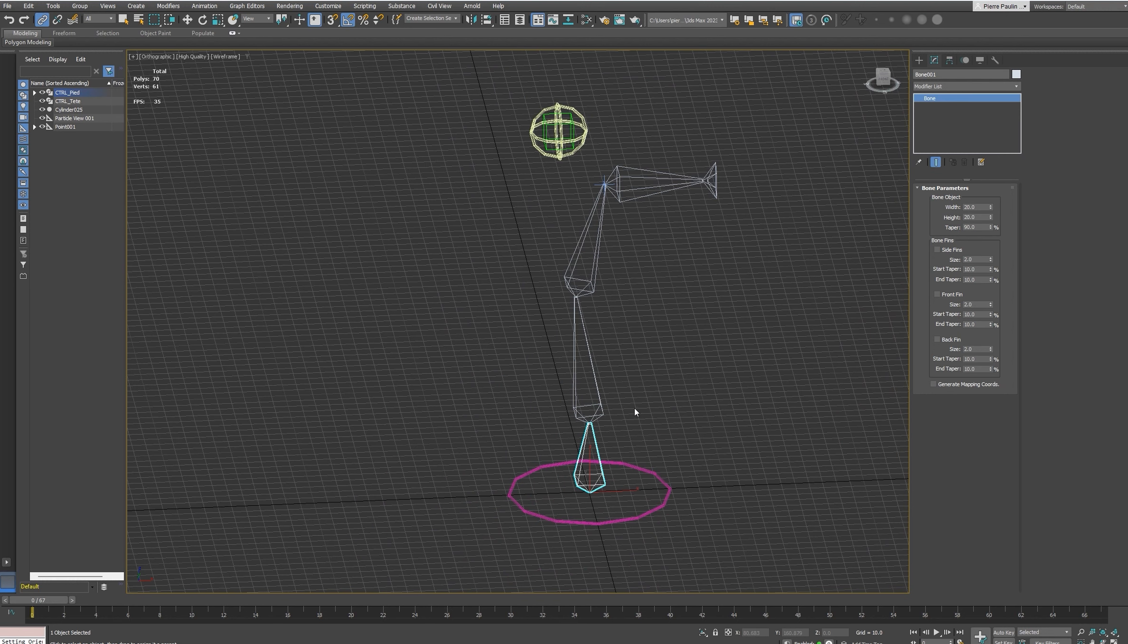
- Move CTRL_Pied up and along positive X, to about X 50 and Z 83, to test the linked bones
key("w")
left_click(655, 476)
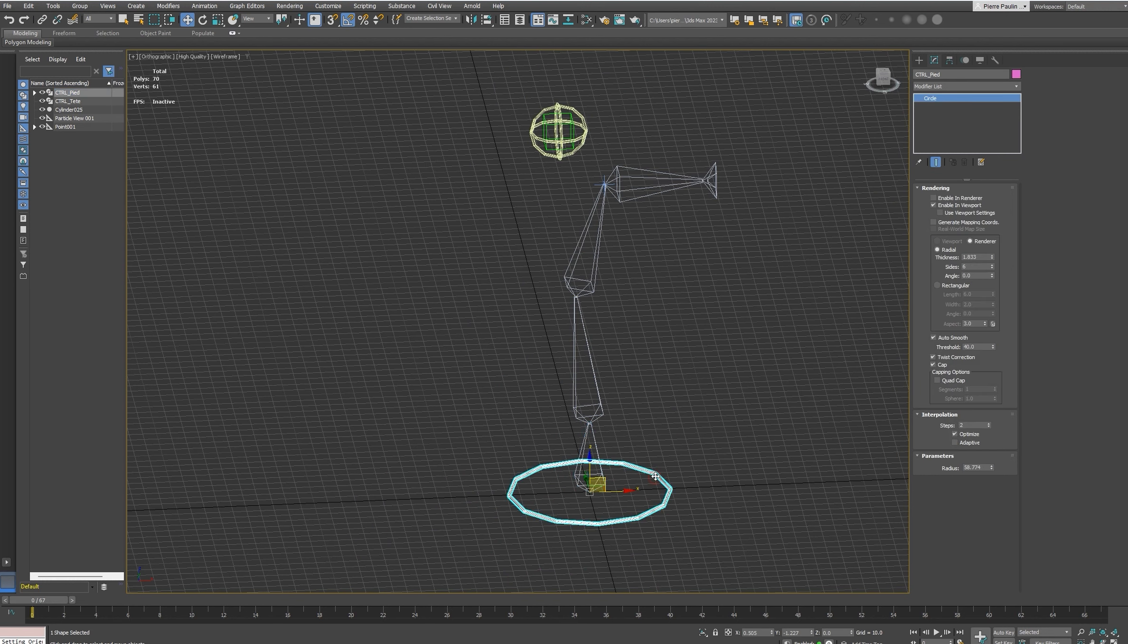
left_click_drag(606, 477, 674, 369)
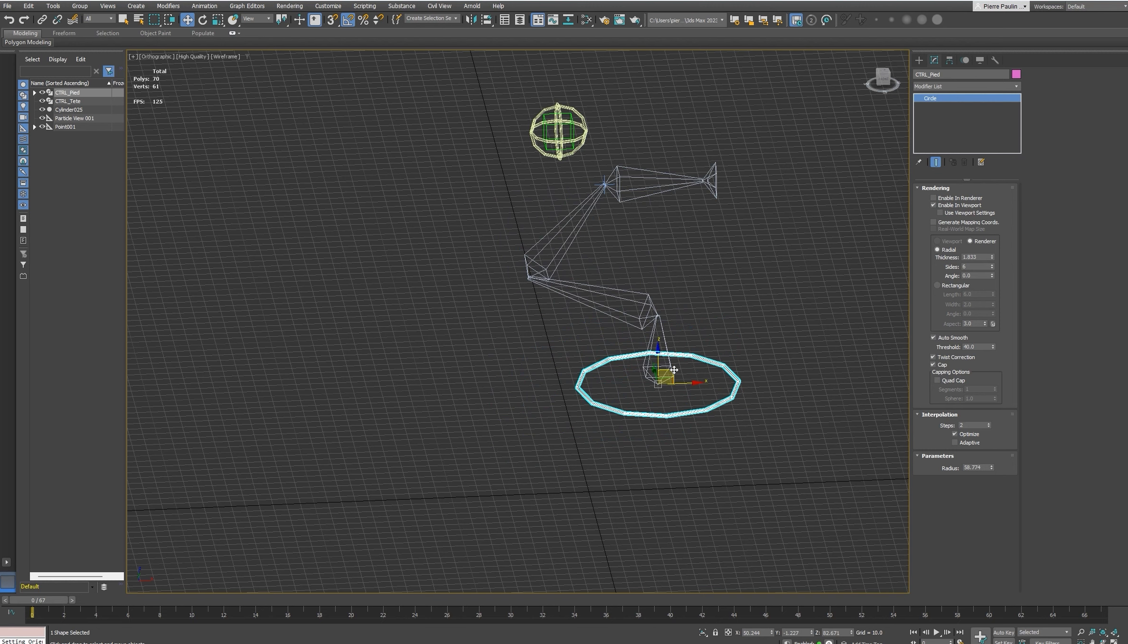
- Raise CTRL_Pied further to about X 77 and Z 124, and undo its test moves
middle_click_drag(720, 359, 724, 342, "alt")
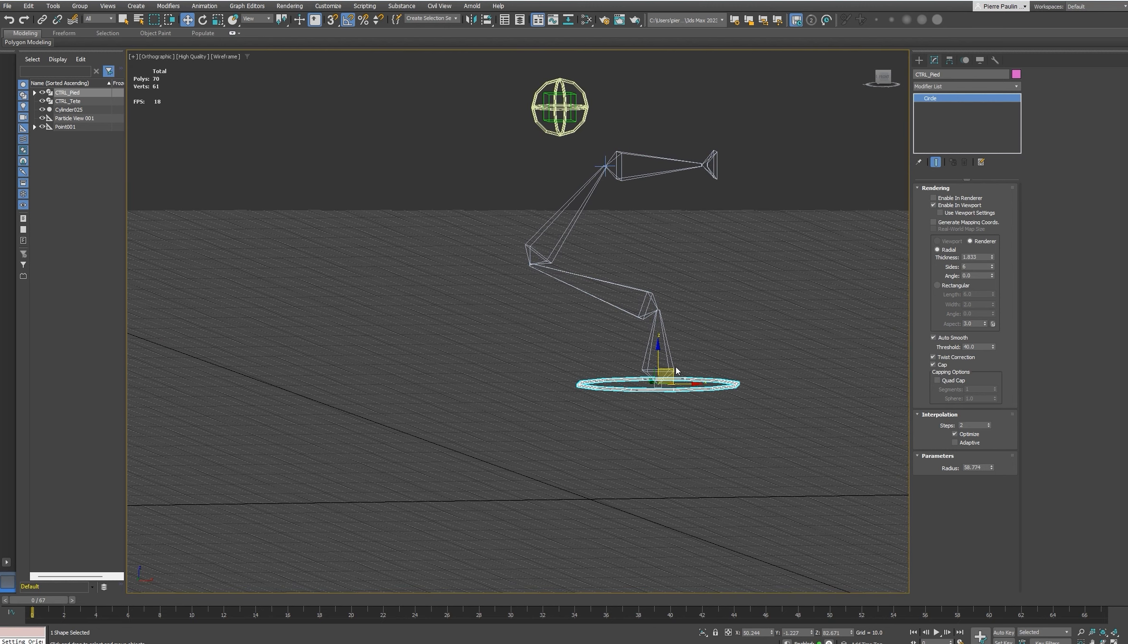
left_click_drag(677, 370, 709, 310)
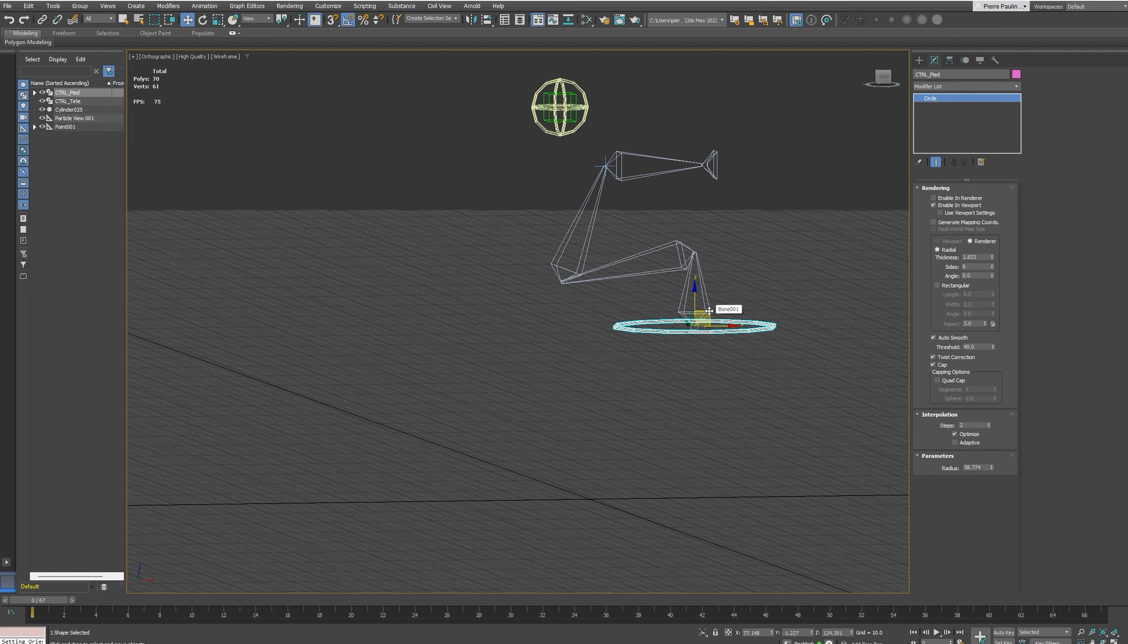
key("ctrl+z")
key("ctrl+z")
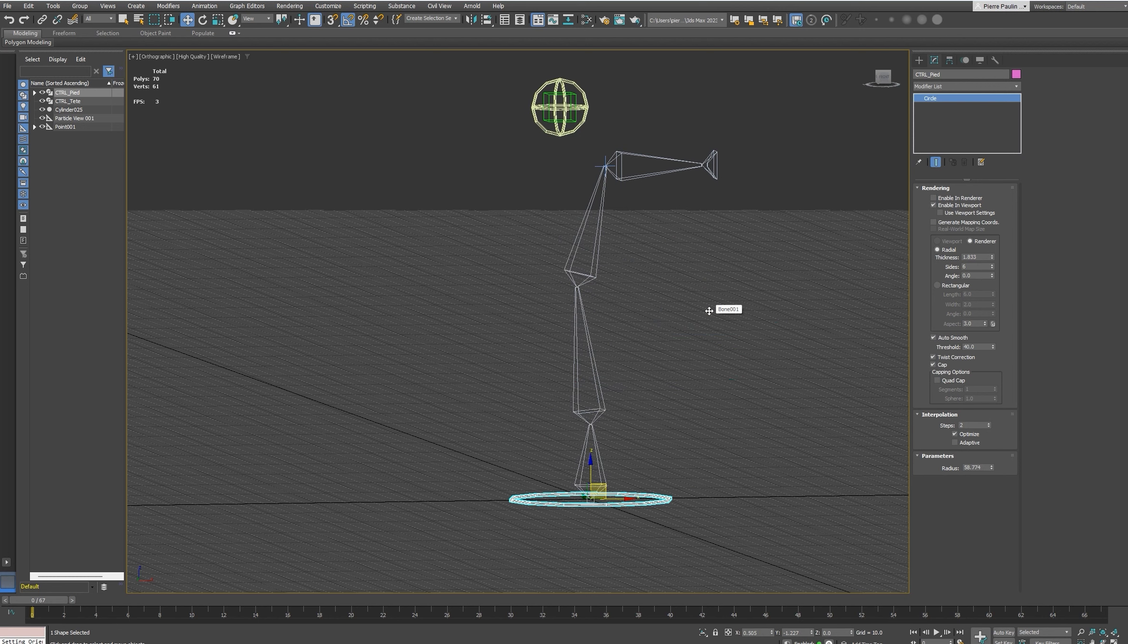
- Test-move CTRL_Pied and CTRL_Tete one at a time, undoing each move
middle_click_drag(695, 313, 688, 339, "alt")
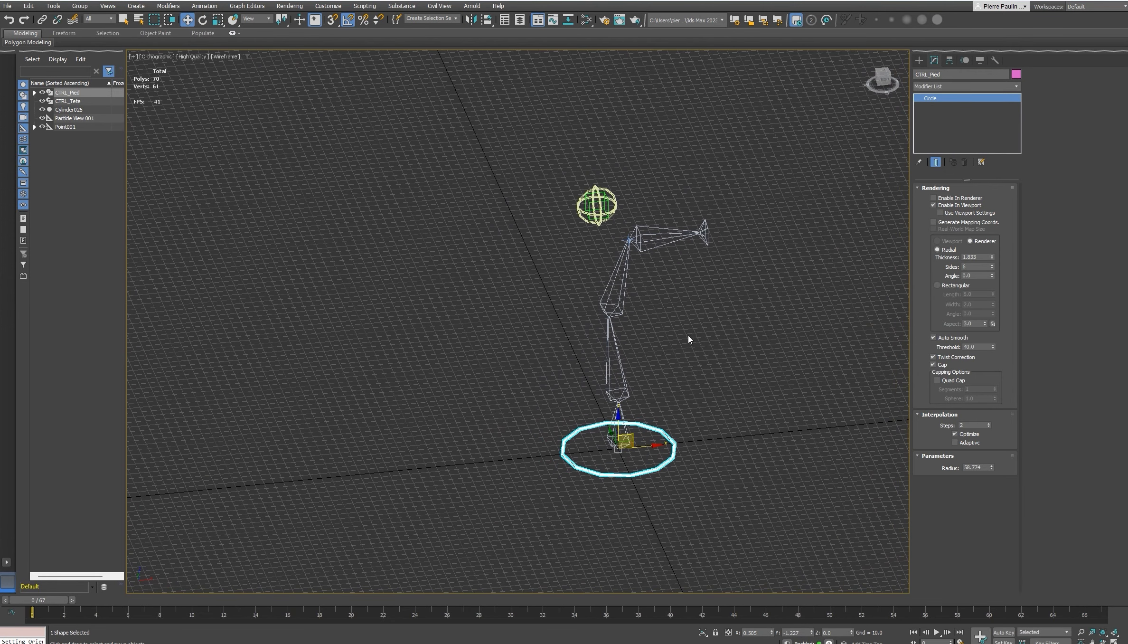
left_click_drag(652, 446, 659, 422)
key("ctrl+z")
left_click(615, 205)
mouse_move(628, 203)
left_mouse_down()
mouse_move(647, 204)
mouse_move(636, 207)
left_mouse_up()
key("ctrl+z")
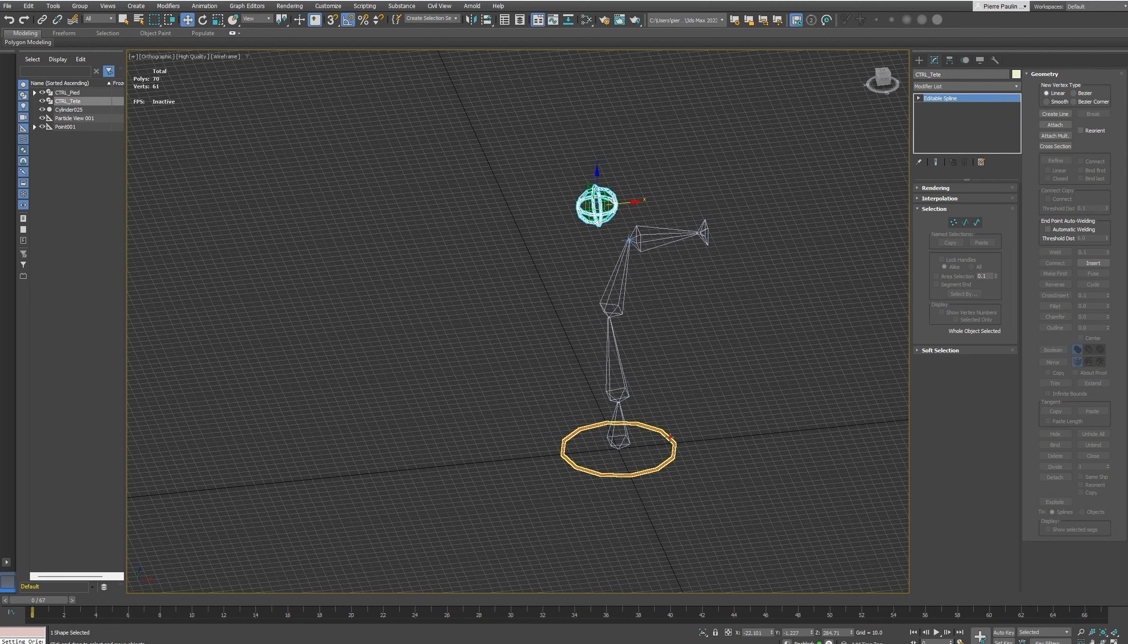
- Test-move CTRL_Pied and CTRL_Tete together, undo the move and clear the selection
left_click(670, 437, "ctrl")
left_click_drag(642, 325, 756, 303)
key("ctrl+z")
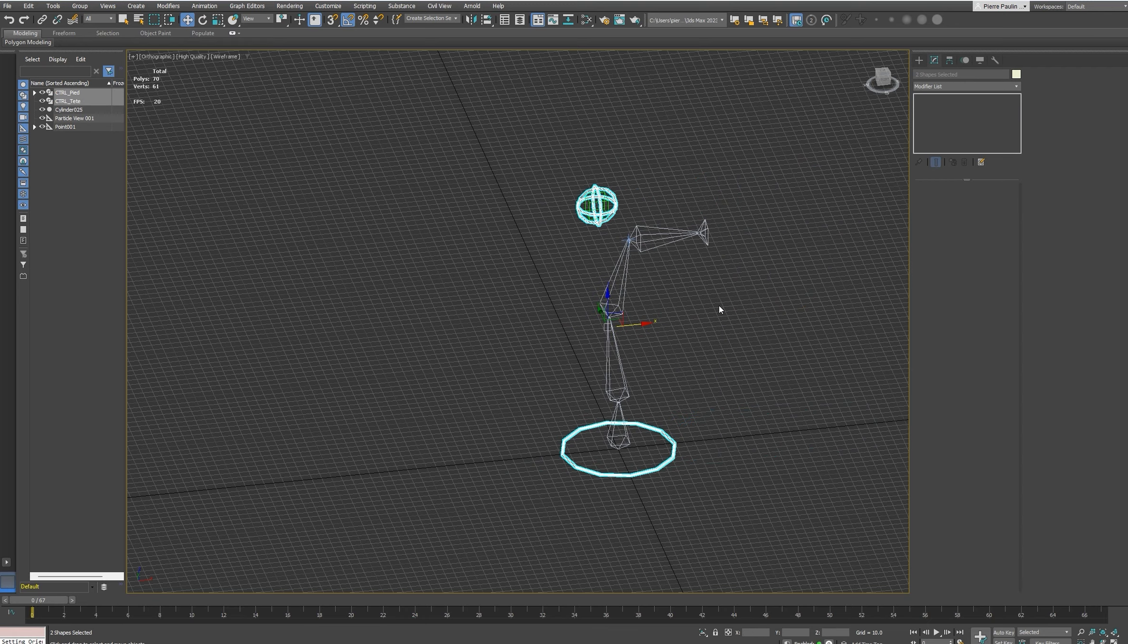
mouse_move(719, 304)
middle_mouse_down("alt")
mouse_move(673, 296)
mouse_move(726, 286)
mouse_move(702, 313)
middle_mouse_up("alt")
left_click(702, 314)
- Draw a six-pointed star spline beside the CTRL_Pied circle, with radii of about 143 and 95
middle_click_drag(684, 404, 660, 389)
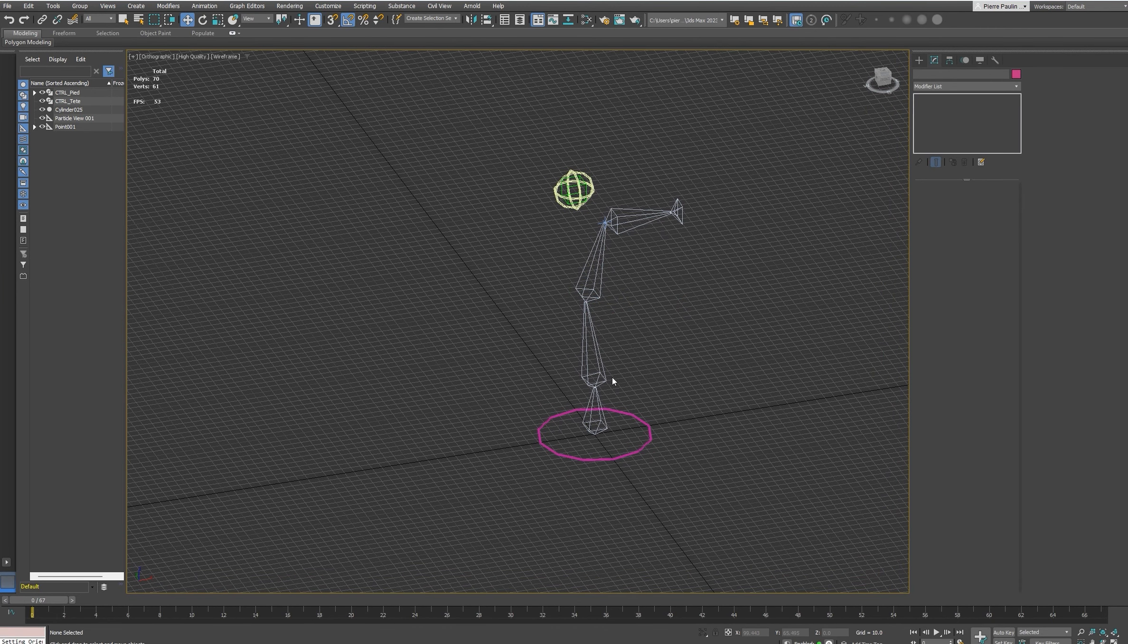
left_click(920, 60)
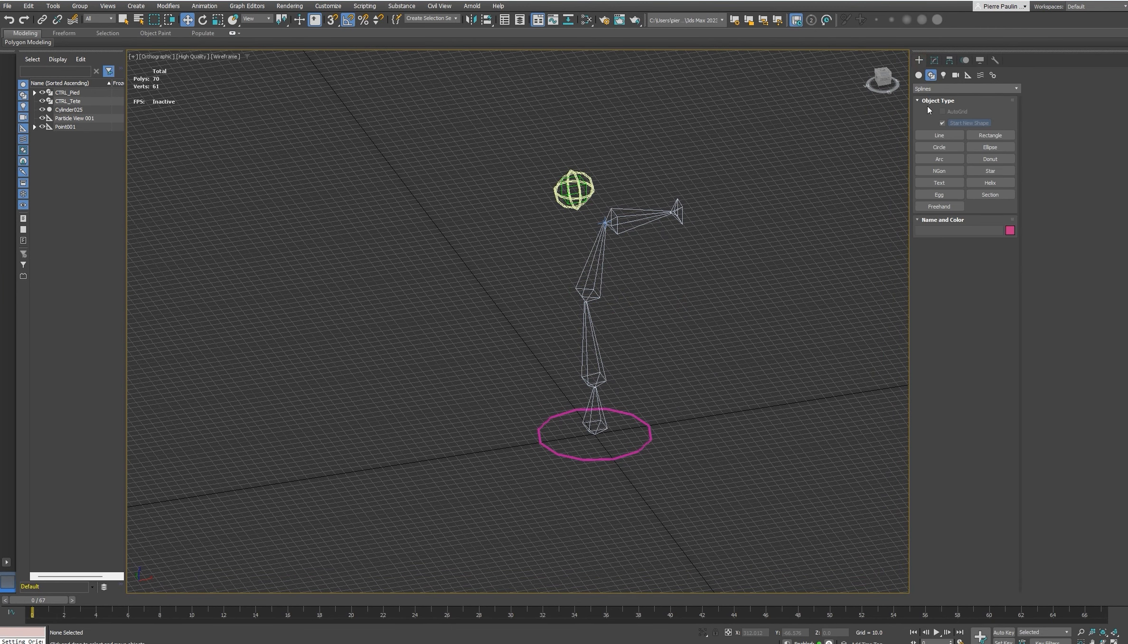
left_click(996, 170)
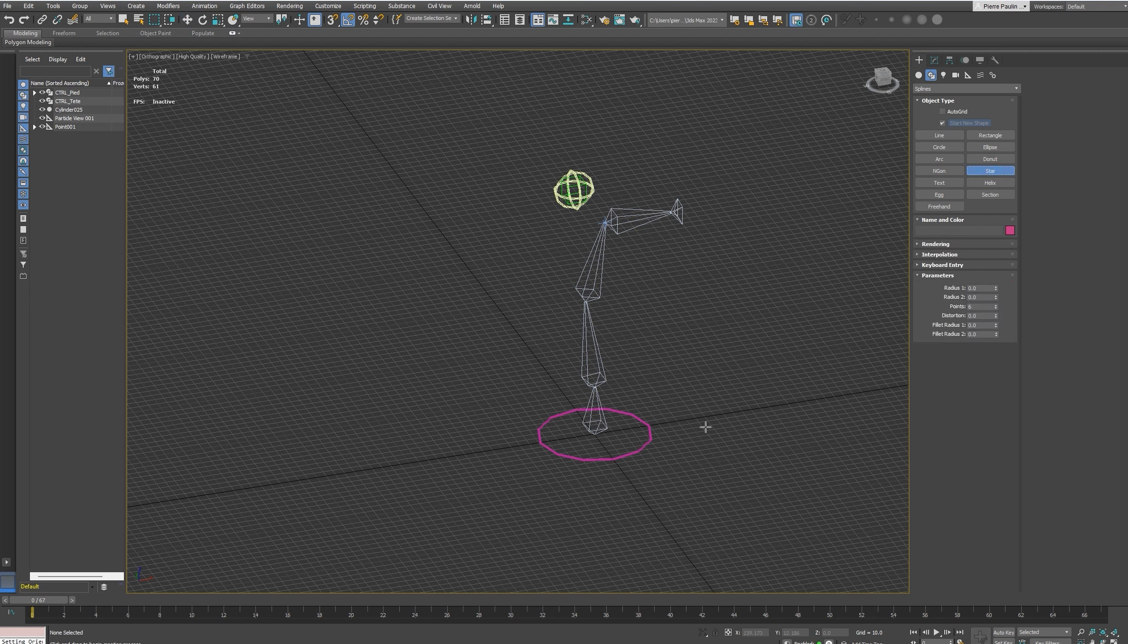
left_click_drag(708, 424, 819, 467)
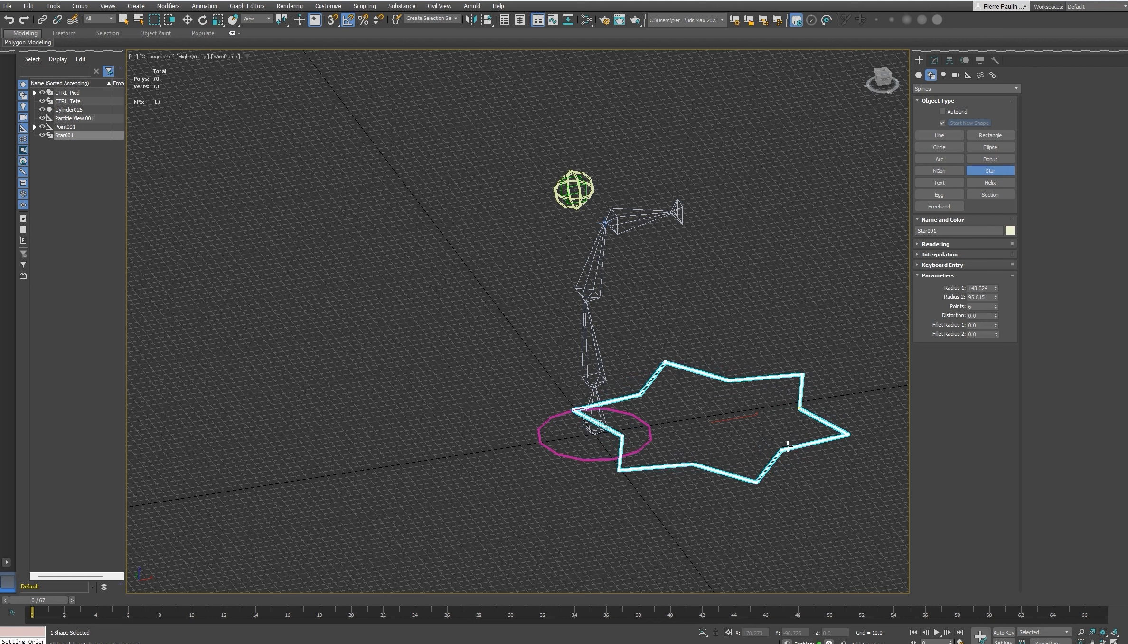
left_click(789, 447)
right_click(787, 298)
- Align the star to the CTRL_Pied circle at the base of the bone chain
mouse_move(787, 298)
middle_mouse_down("alt")
mouse_move(798, 284)
mouse_move(786, 304)
middle_mouse_up("alt")
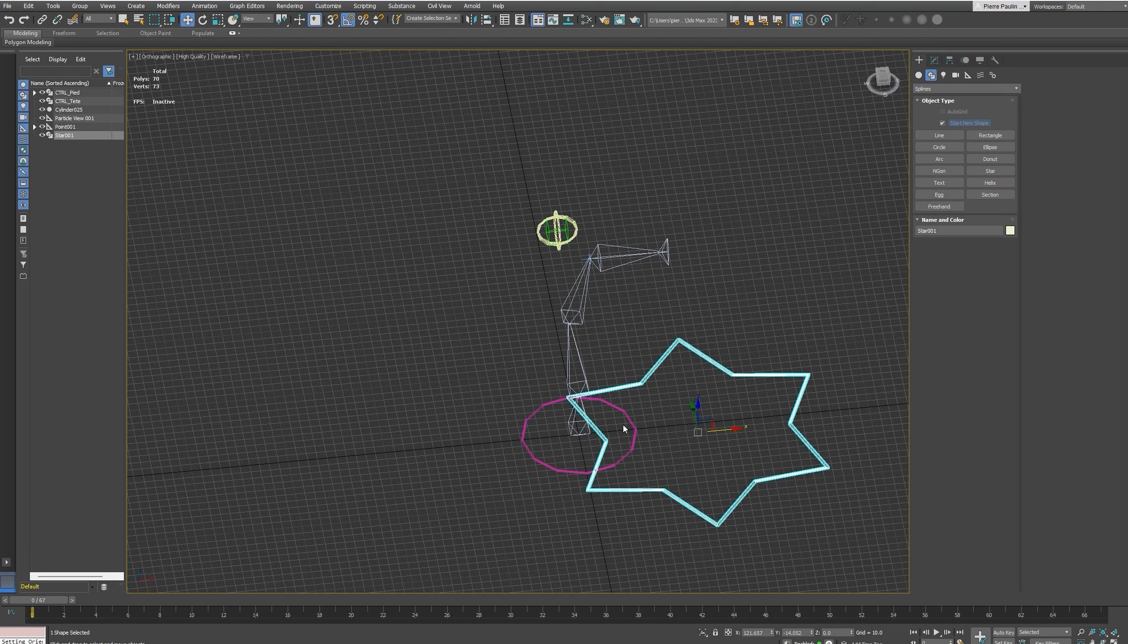
middle_click_drag(640, 429, 667, 420)
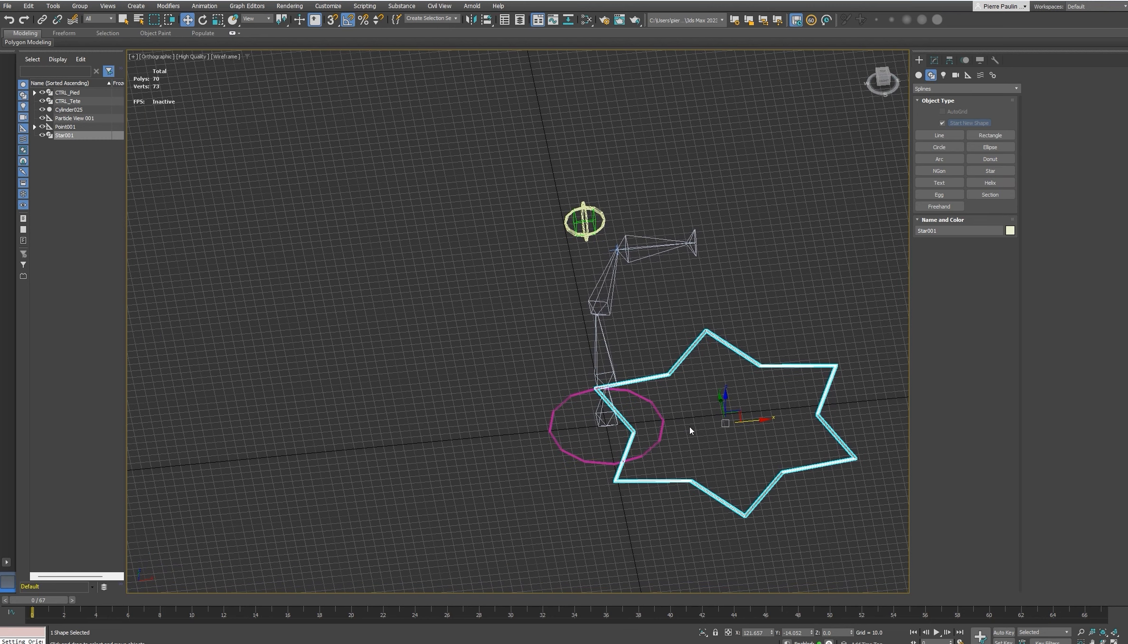
key("alt+a")
left_click(664, 420)
mouse_move(699, 421)
middle_mouse_down("alt")
mouse_move(672, 426)
mouse_move(729, 390)
mouse_move(695, 405)
mouse_move(720, 419)
middle_mouse_up("alt")
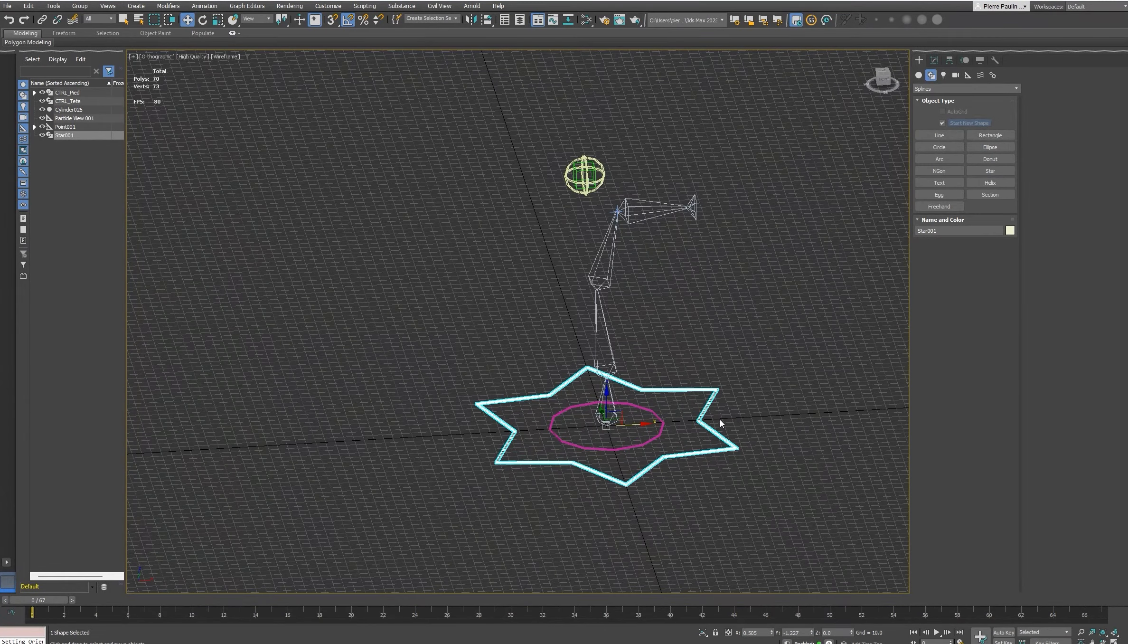
- Rename the star as CTRL_Master
left_click(934, 60)
left_click(944, 75)
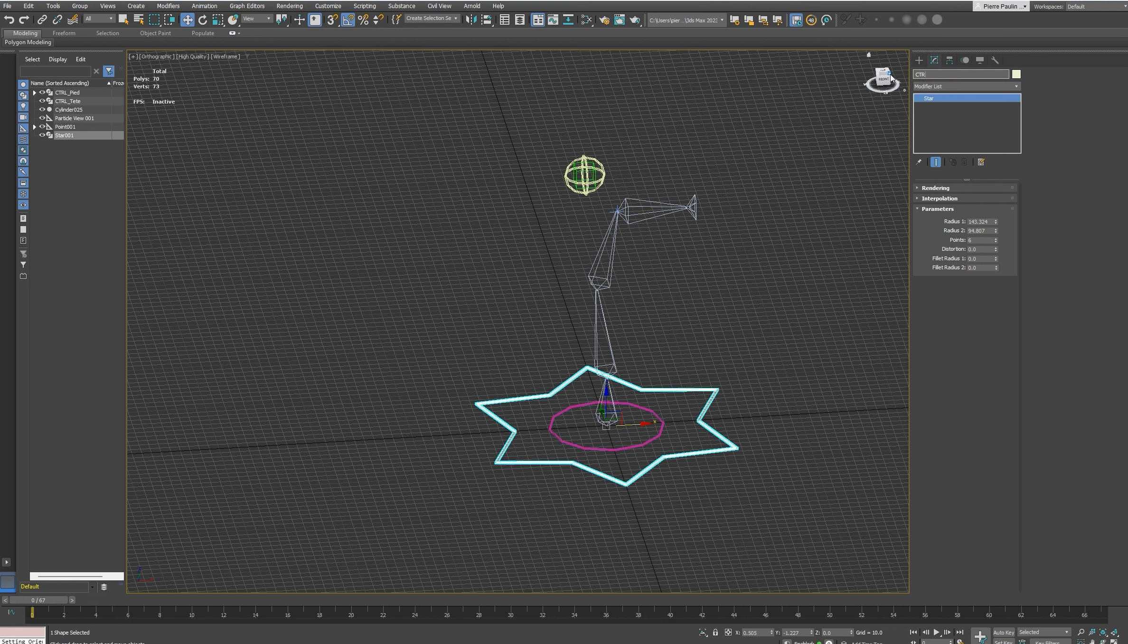
type("CTRL_Master")
key("Return")
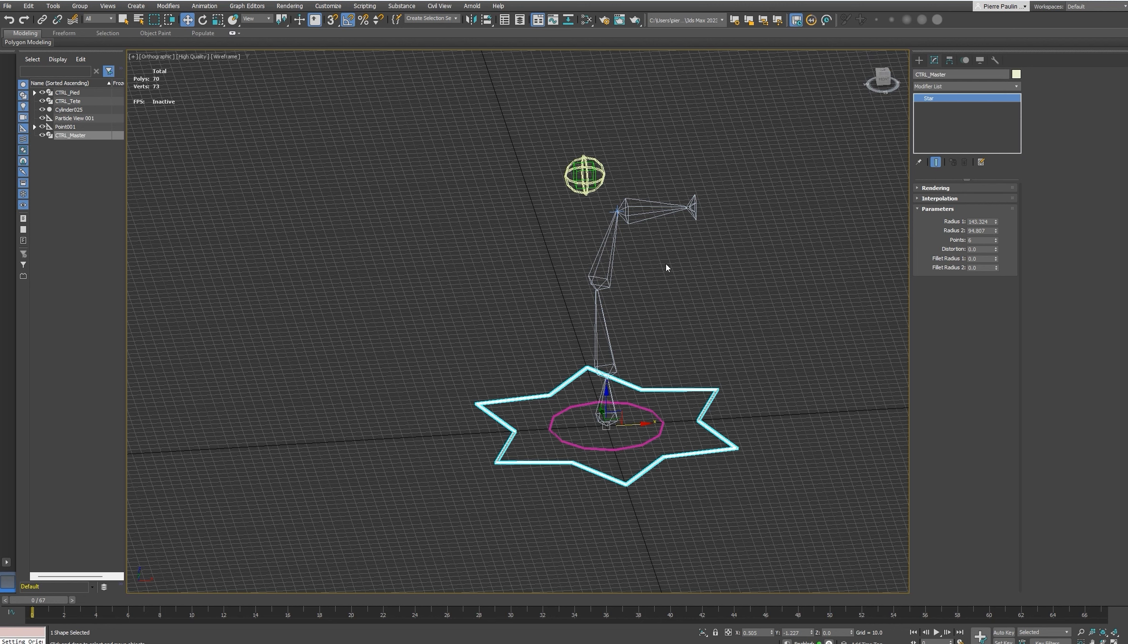
- Link the CTRL_Tete and CTRL_Pied controls to the CTRL_Master star as their parent
left_click(565, 186)
mouse_move(564, 185)
middle_mouse_down("alt")
mouse_move(563, 160)
mouse_move(569, 193)
mouse_move(584, 192)
middle_mouse_up("alt")
scroll(571, 189, "up", 5)
scroll(573, 192, "down", 5)
scroll(579, 172, "up", 8)
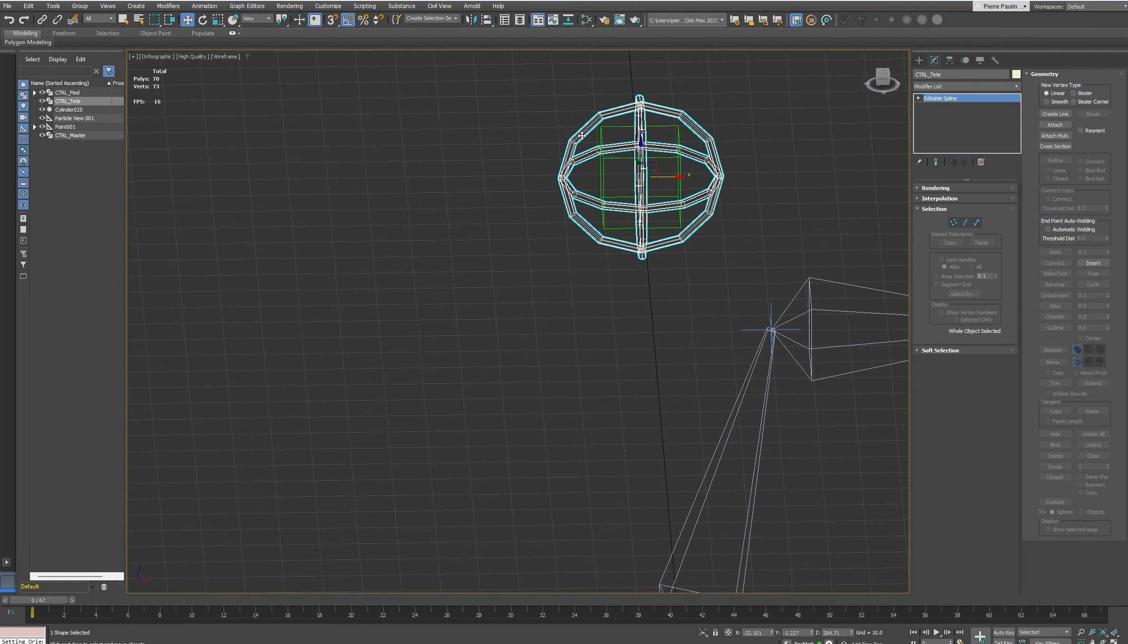
middle_click_drag(615, 380, 586, 189)
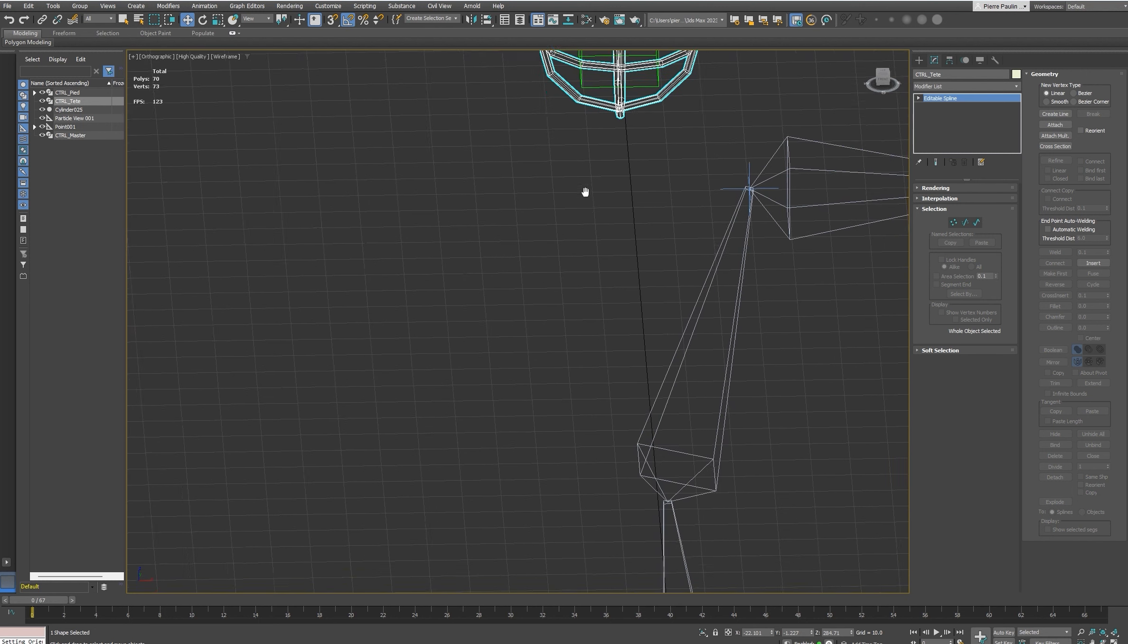
scroll(586, 189, "down", 5)
left_click(569, 440, "ctrl")
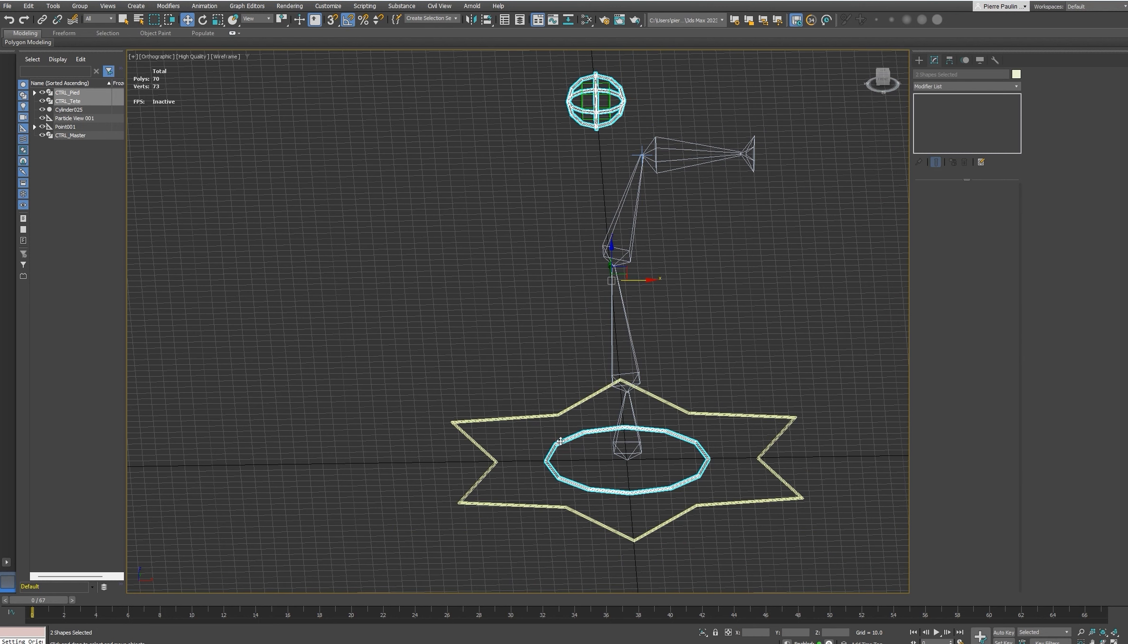
left_click(43, 19)
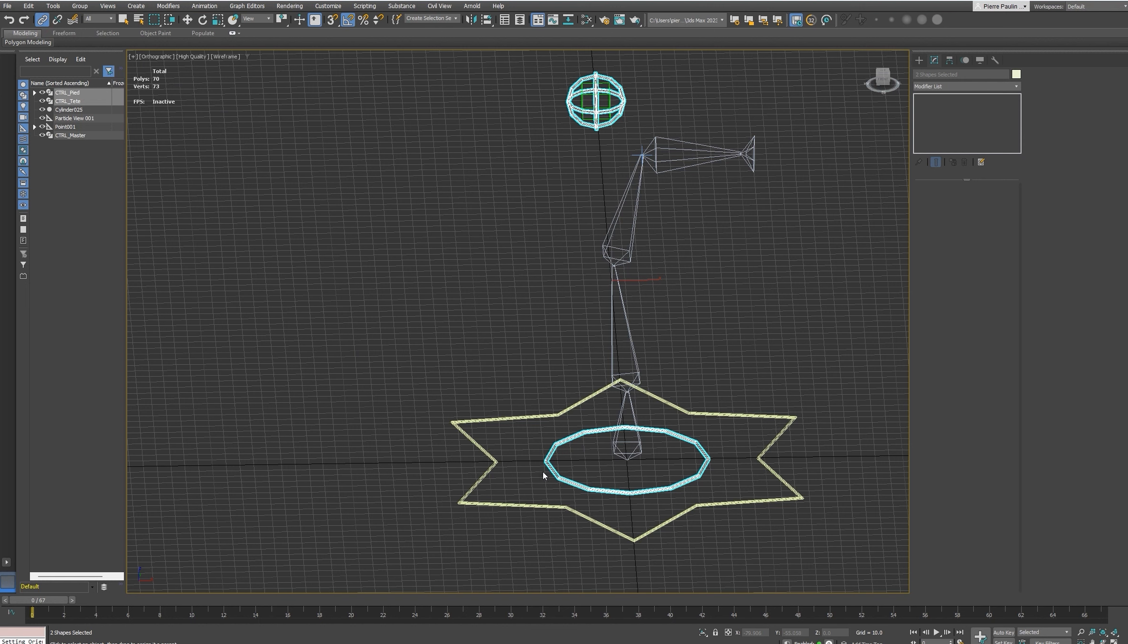
left_click_drag(511, 431, 502, 419)
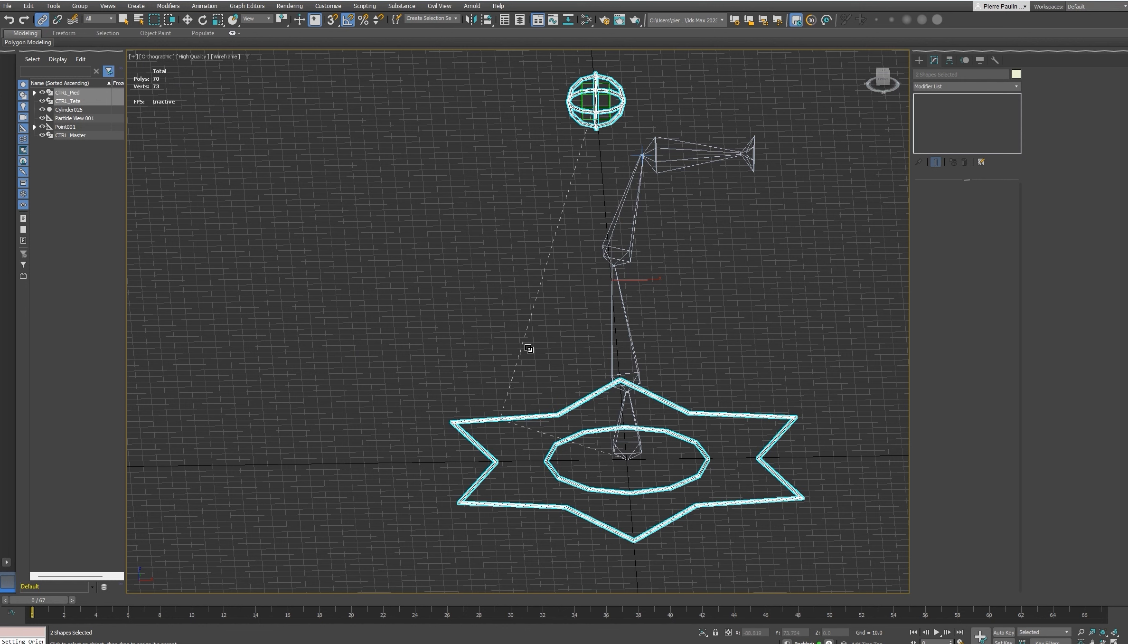
scroll(486, 304, "down", 3)
left_click(188, 19)
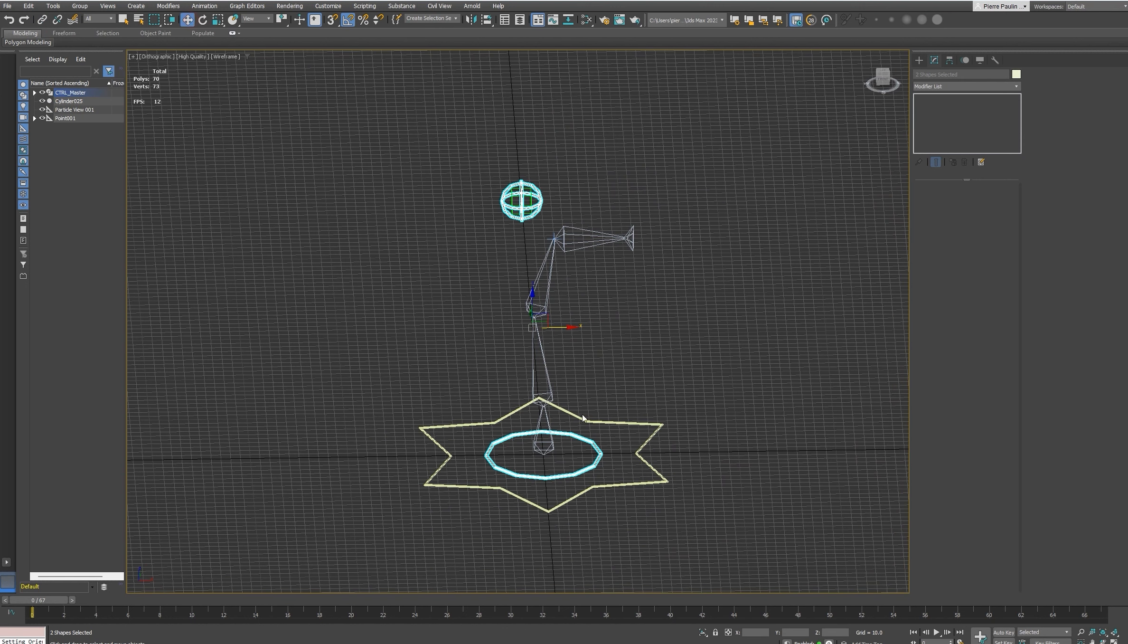
- Try moving CTRL_Master to test the linked controls and bones, and cancel the move
left_click(667, 481)
left_click_drag(576, 454, 740, 473)
right_click(740, 473)
middle_click_drag(688, 442, 728, 428, "alt")
middle_click_drag(588, 307, 596, 329)
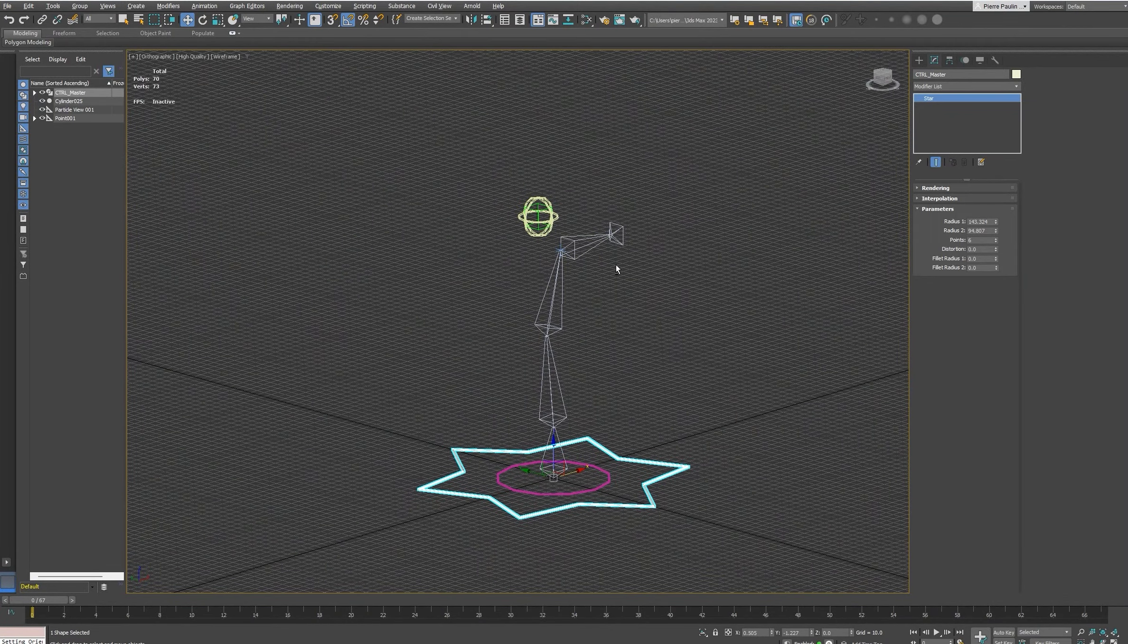
- Lower CTRL_Tete toward negative X to test how the bone chain bends, and undo the move
middle_click_drag(616, 269, 578, 254, "alt")
left_click(553, 201)
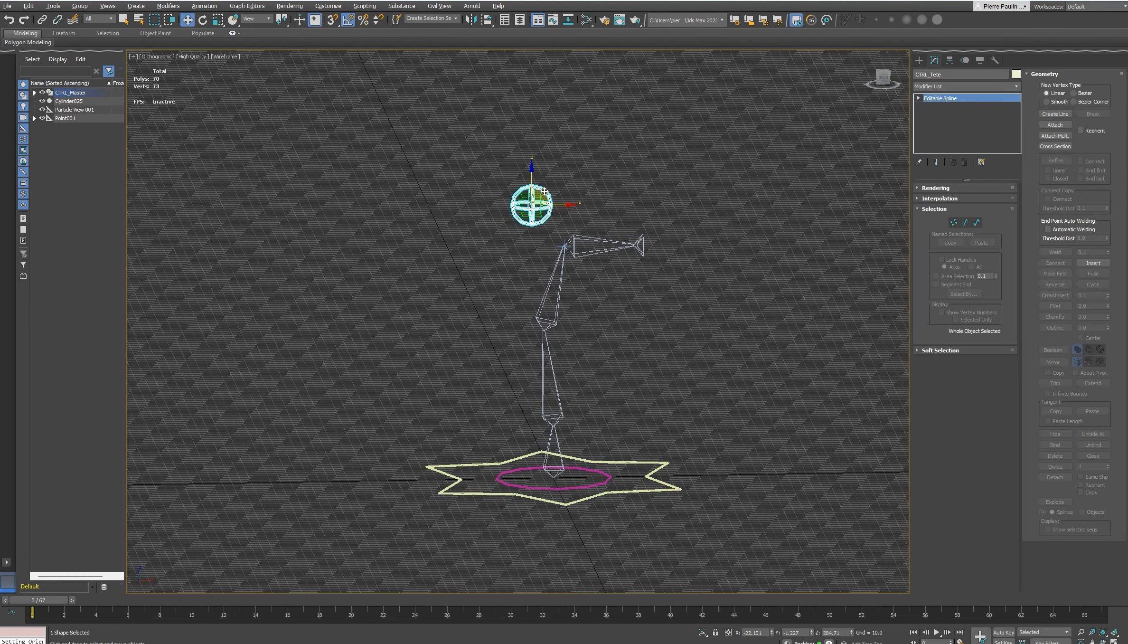
middle_click_drag(554, 199, 558, 196, "alt")
left_click_drag(548, 192, 529, 267)
middle_click_drag(513, 310, 582, 329, "alt")
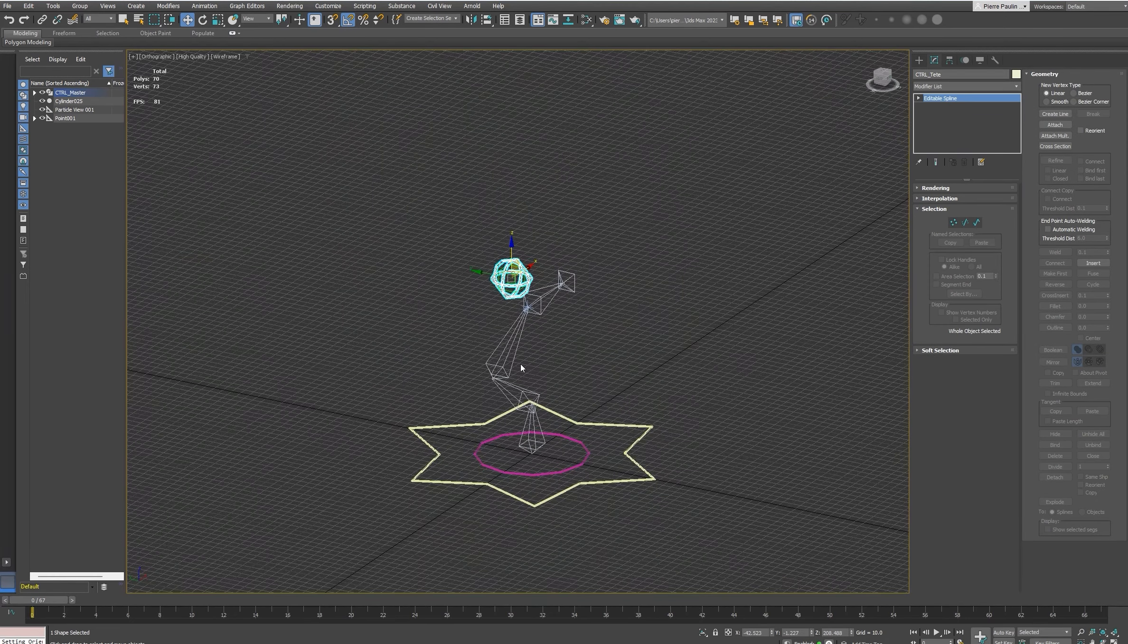
scroll(495, 378, "up", 2)
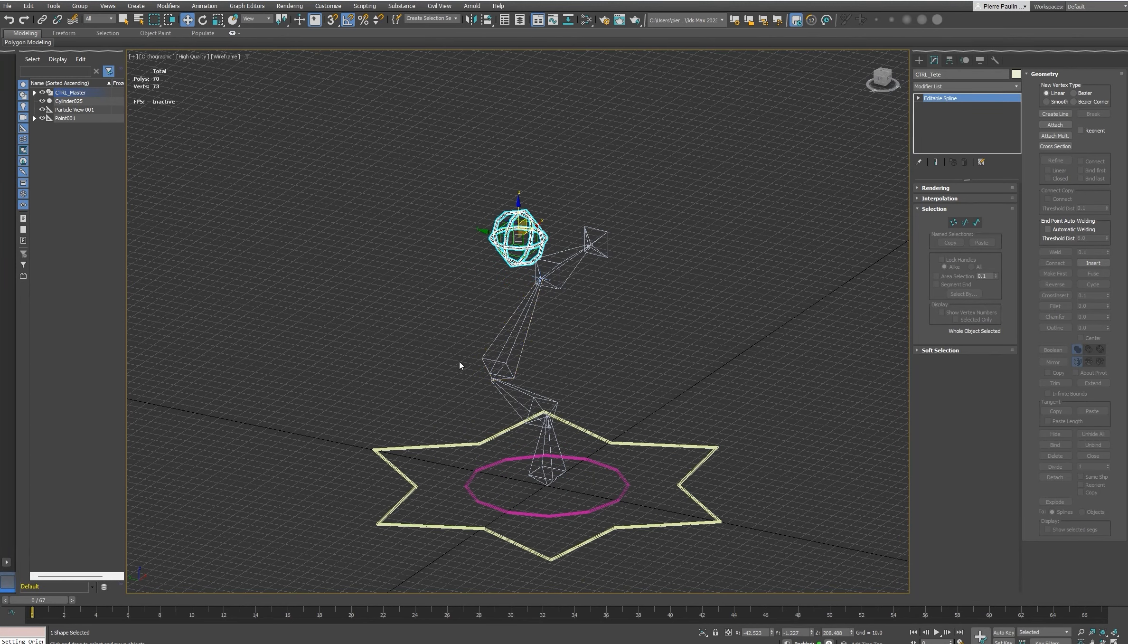
middle_click_drag(423, 368, 579, 373, "alt")
middle_click_drag(453, 370, 585, 343, "alt")
key("ctrl+z")
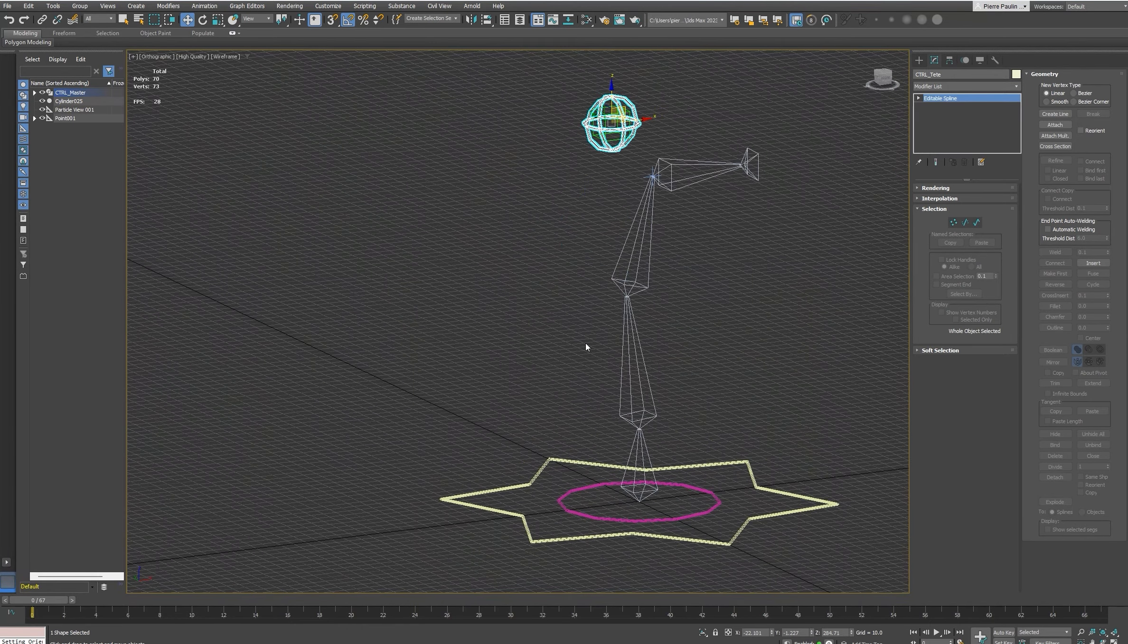
- Draw a small rectangle spline on the ground beside the CTRL_Master star
middle_click_drag(659, 338, 663, 350, "alt")
left_click(921, 60)
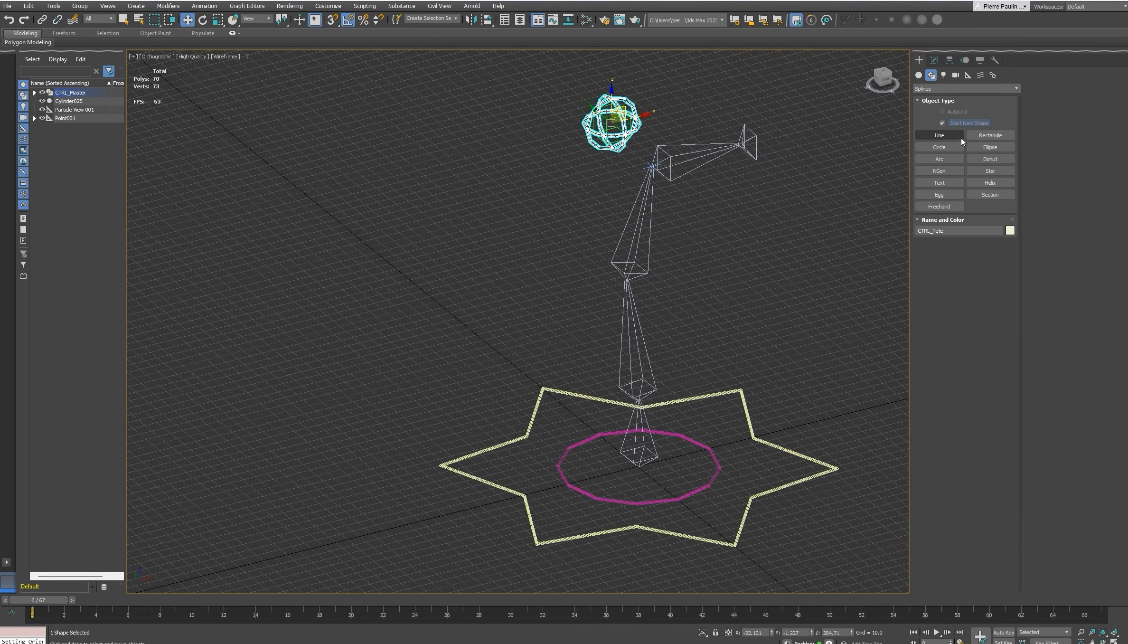
left_click(992, 135)
middle_click_drag(786, 377, 752, 388)
left_click_drag(736, 456, 792, 460)
key("w")
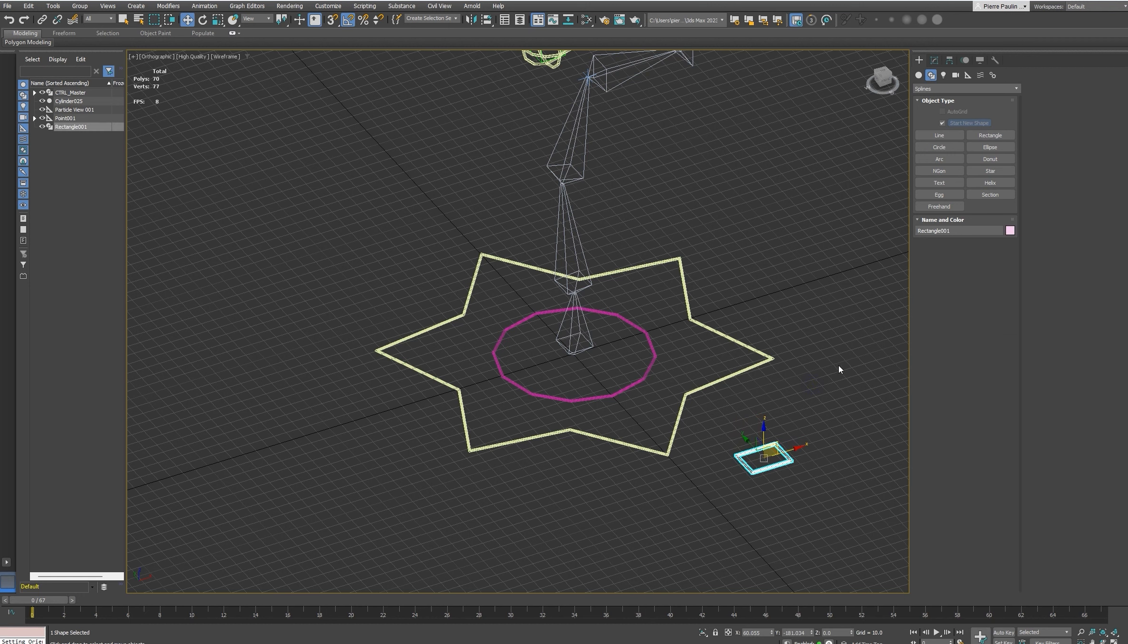
- Align the rectangle to Bone003 at the middle joint of the chain
middle_click_drag(806, 385, 811, 375, "alt")
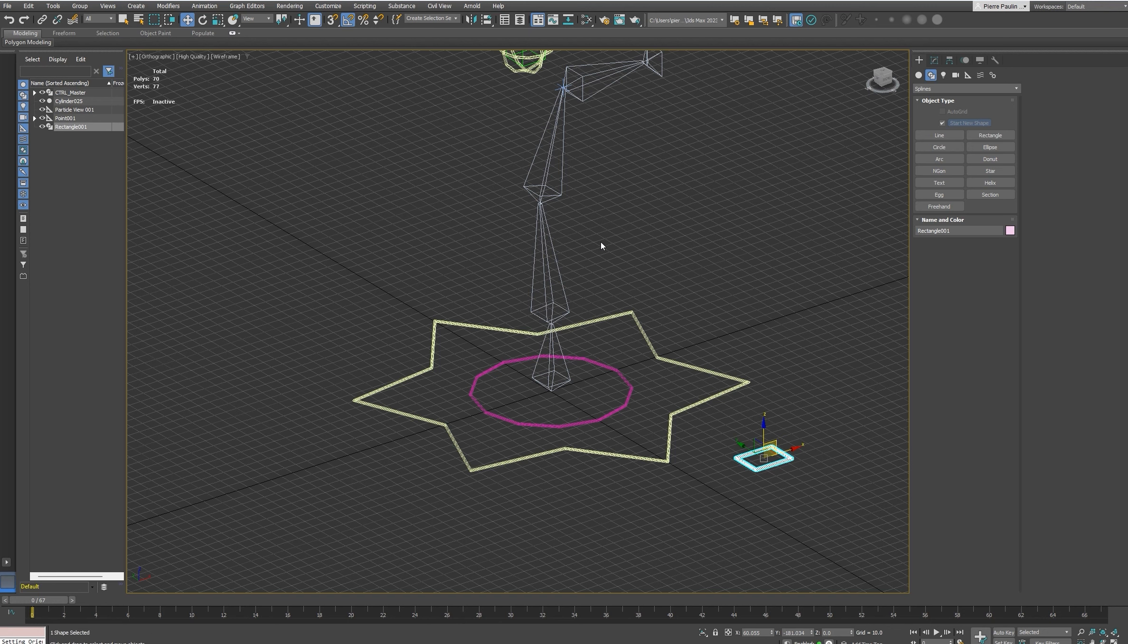
middle_click_drag(550, 194, 669, 250, "alt")
key("shift+a")
left_click(668, 246)
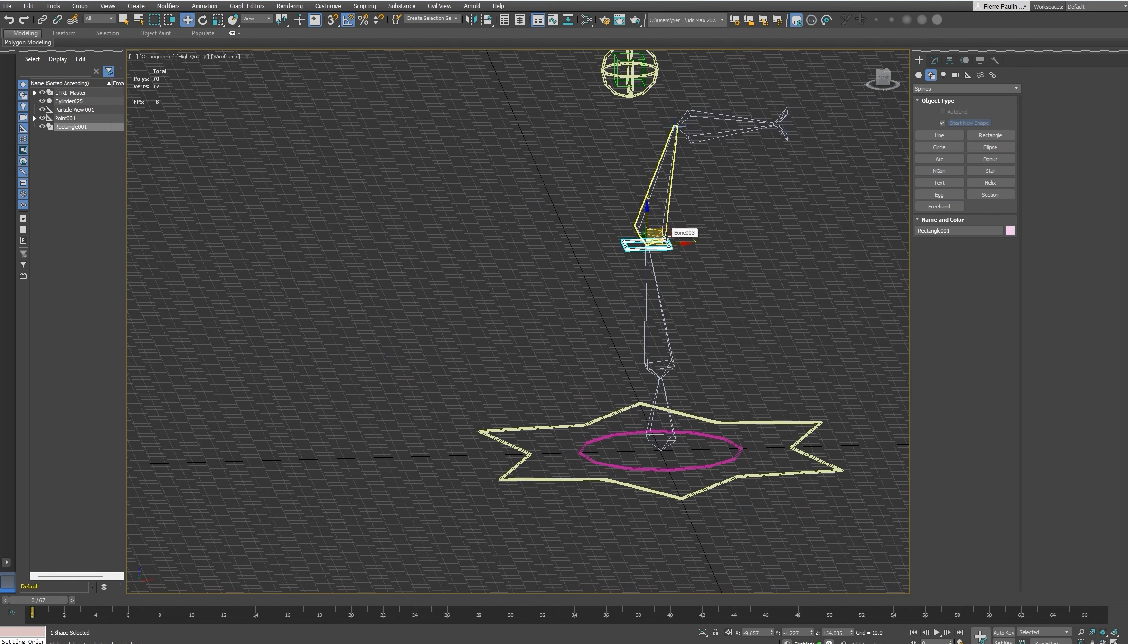
- Move the rectangle away from the bones along negative X to about X -85 and rotate it upright
left_click_drag(670, 243, 545, 239)
key("e")
key("w")
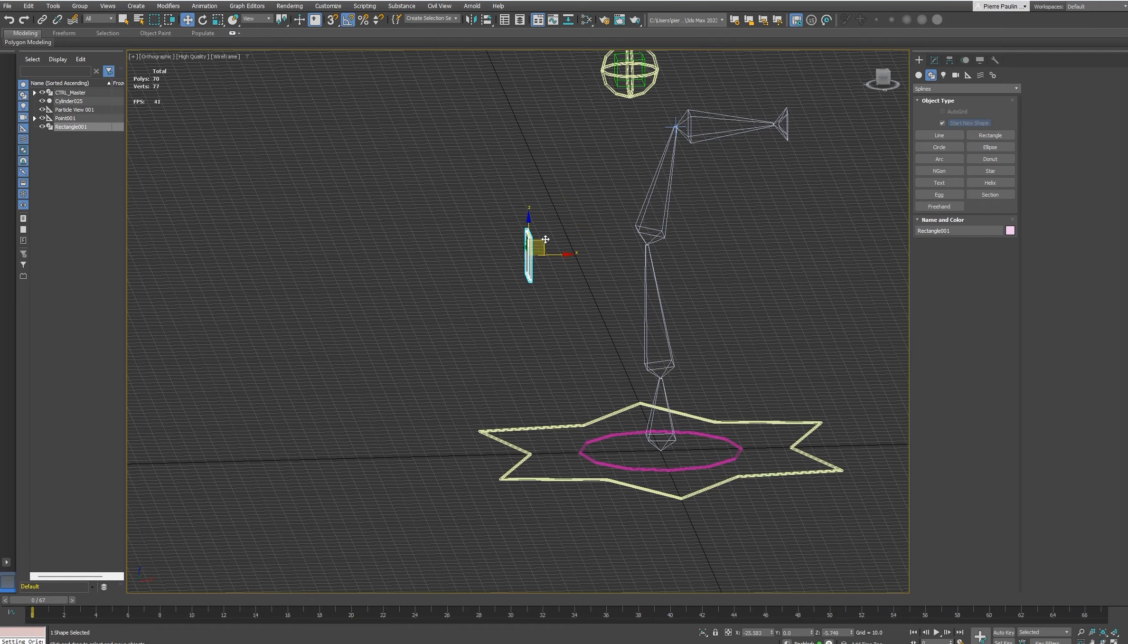
- Assign the rectangle as the IK Solver Plane's swivel target for the IK chain goal at the bones' upper joint
middle_click_drag(546, 239, 657, 335, "alt")
scroll(660, 207, "up", 5)
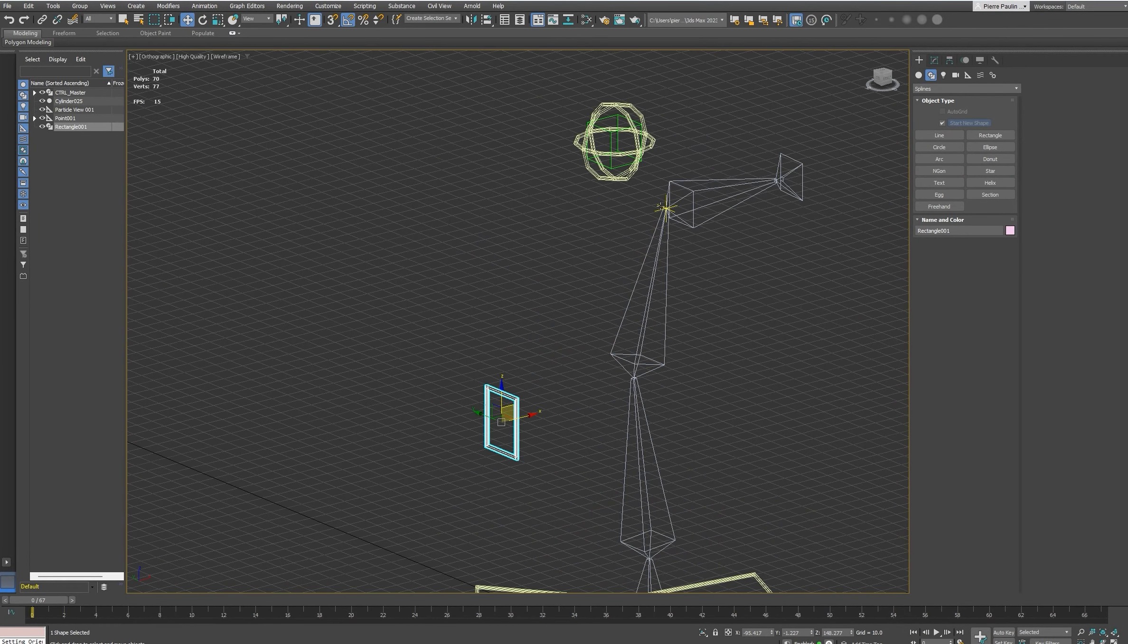
left_click(657, 206)
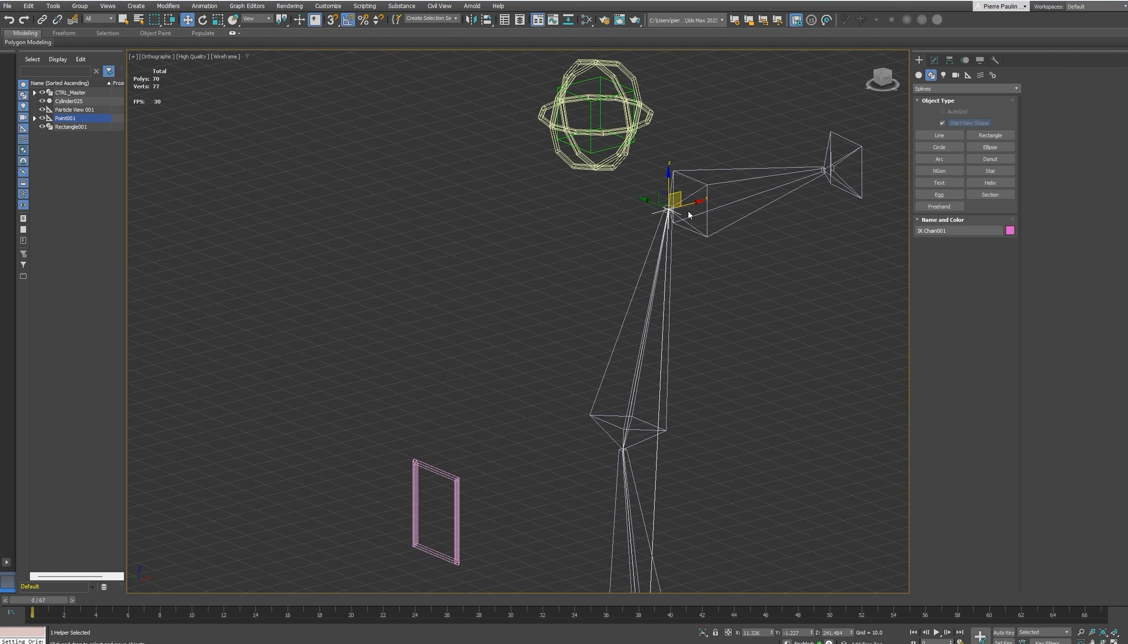
middle_click_drag(666, 358, 669, 314)
scroll(670, 316, "down", 3)
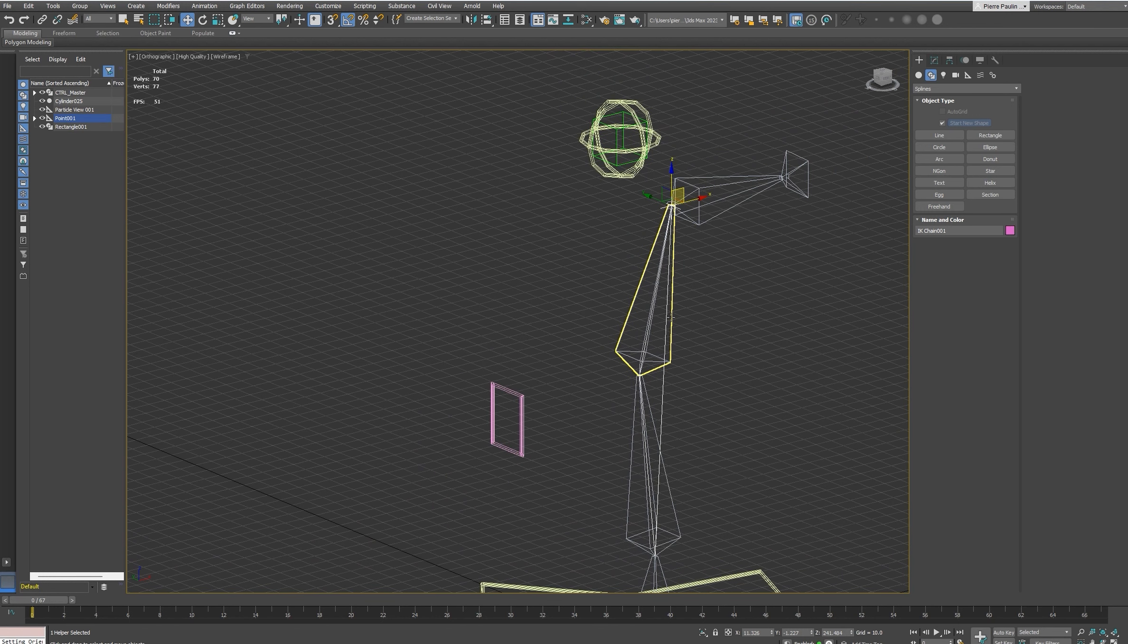
left_click(934, 61)
left_click(962, 60)
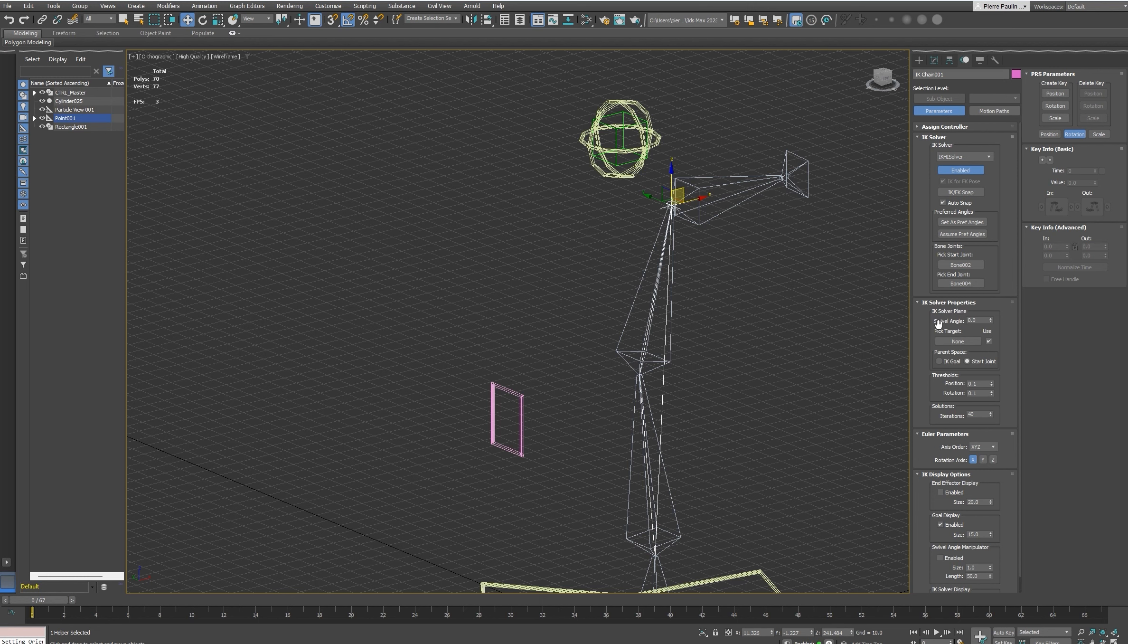
left_click(964, 341)
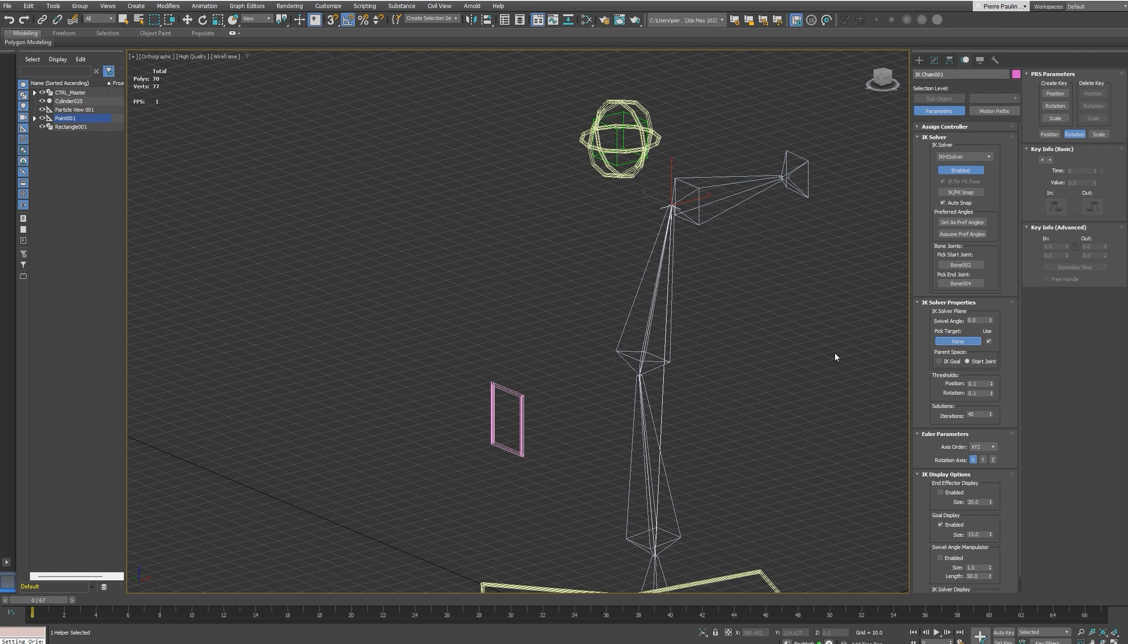
left_click(522, 401)
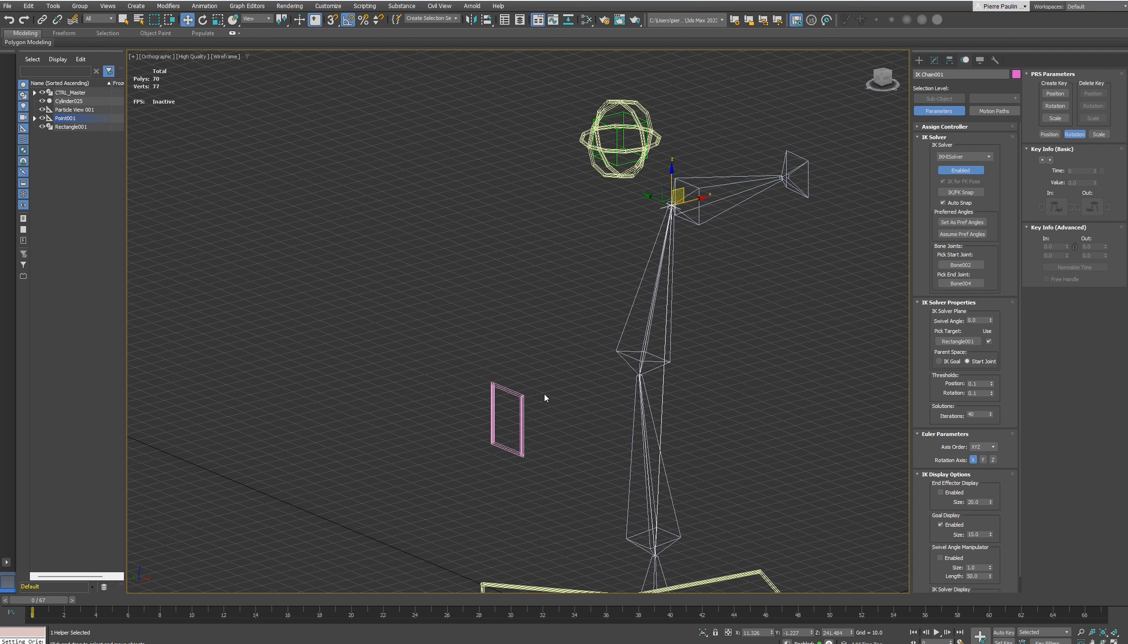
- Shift the rectangle sideways along Y to test the swivel, and lower CTRL_Tete to bend the bone chain
left_click(523, 404)
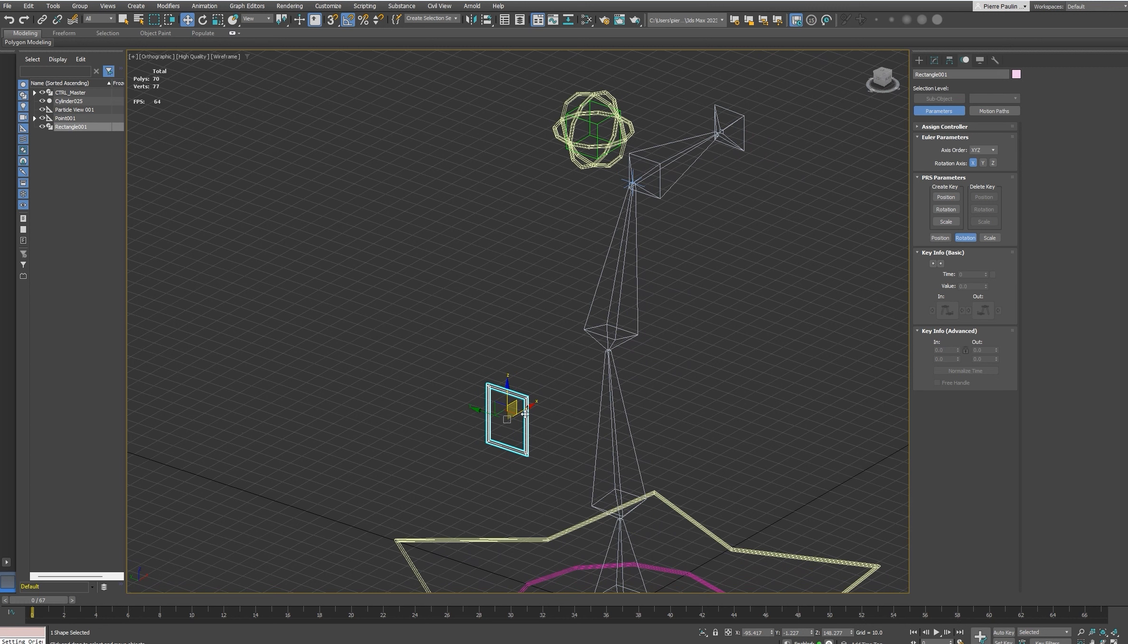
mouse_move(489, 414)
left_mouse_down()
mouse_move(451, 397)
mouse_move(516, 424)
mouse_move(478, 413)
left_mouse_up()
middle_click_drag(586, 375, 571, 346, "alt")
scroll(563, 364, "down", 4)
left_click(618, 258)
middle_click_drag(621, 257, 618, 252, "alt")
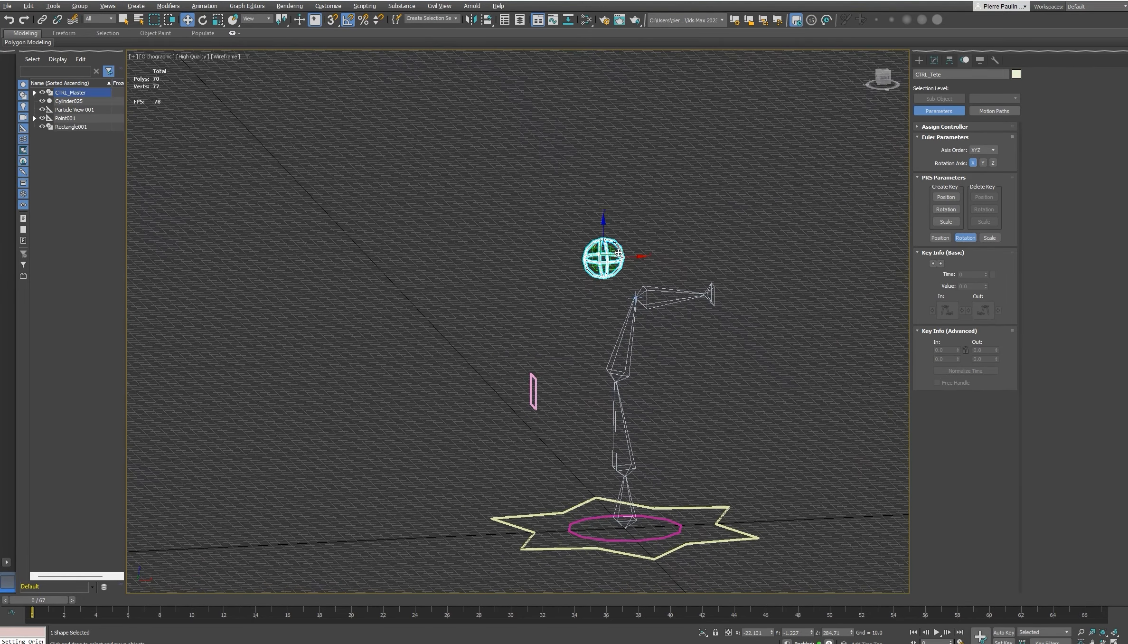
left_click_drag(623, 247, 632, 308)
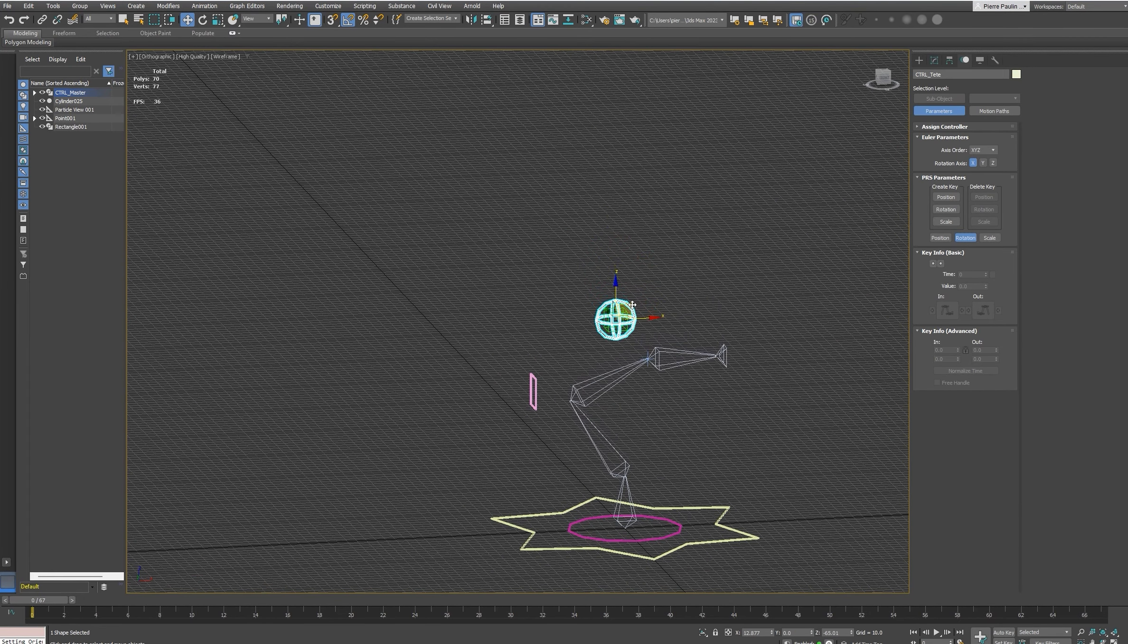
middle_click_drag(632, 307, 641, 338, "alt")
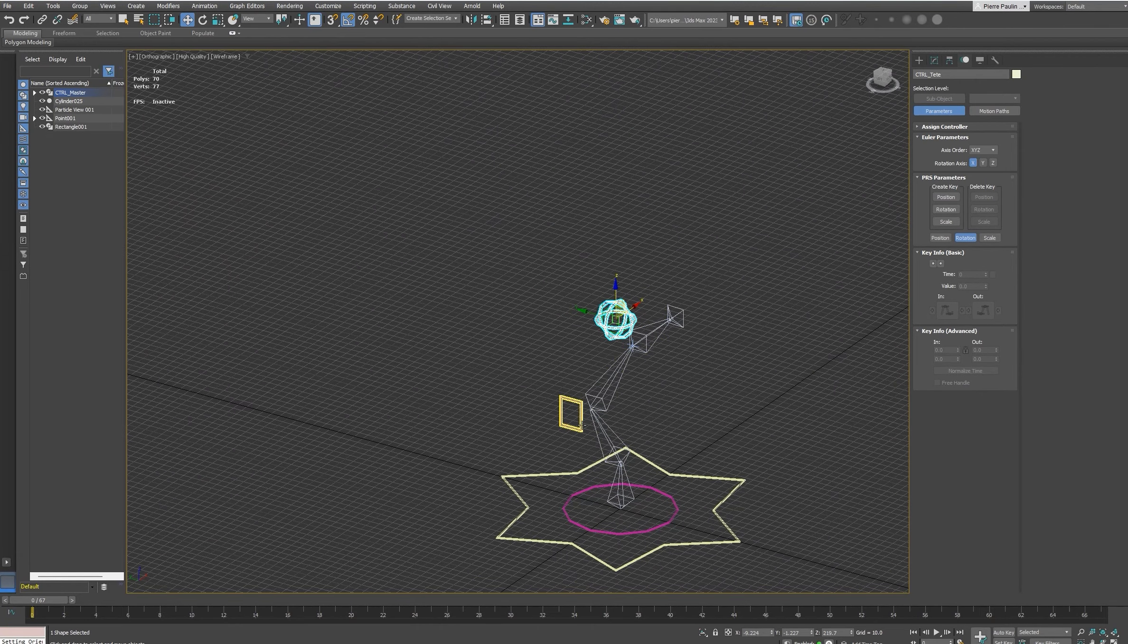
- Try swinging the bent chain by shifting the rectangle along Y, and undo the test moves
left_click(569, 407)
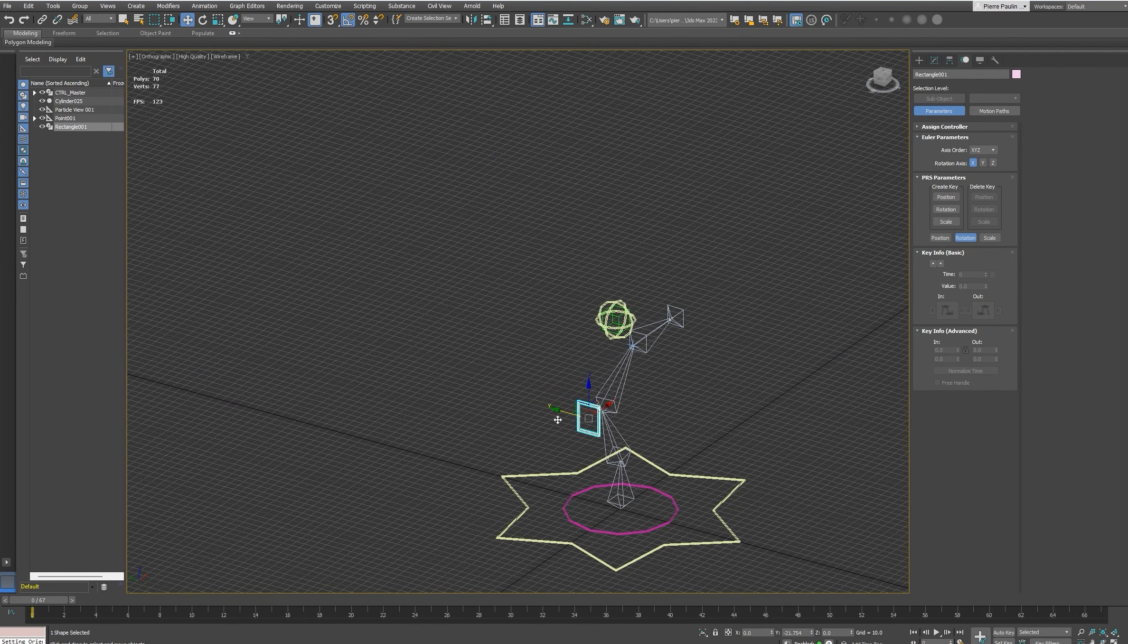
mouse_move(555, 408)
left_mouse_down()
mouse_move(513, 404)
mouse_move(571, 412)
left_mouse_up()
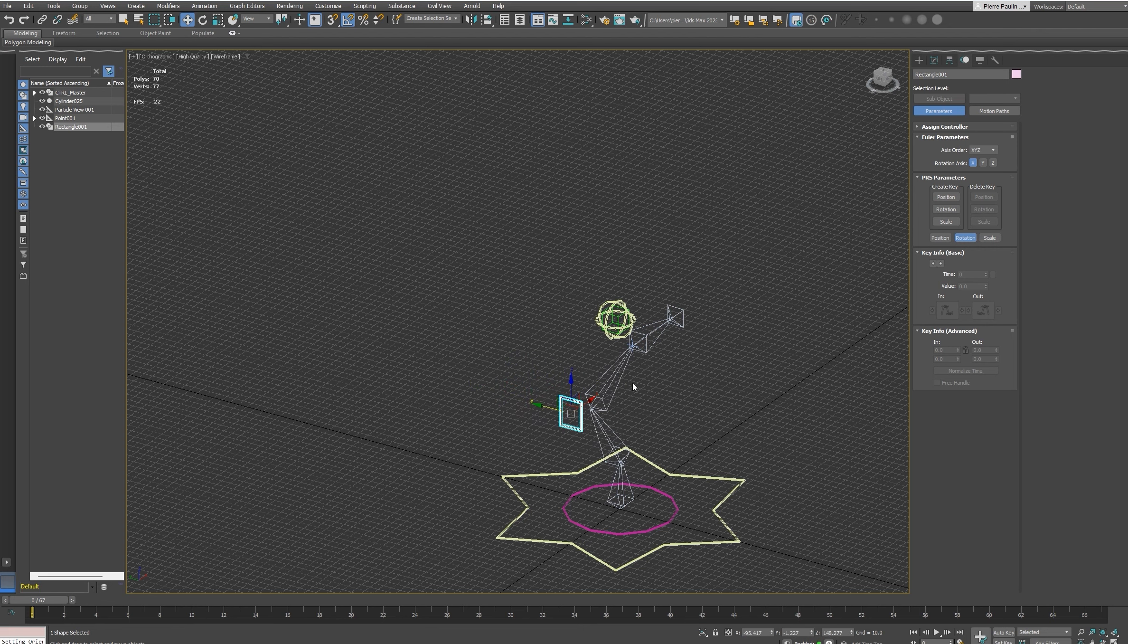
middle_click_drag(632, 388, 595, 343, "alt")
key("ctrl+z")
key("ctrl+z")
- Link the rectangle to the CTRL_Pied circle as its parent
left_click(572, 409)
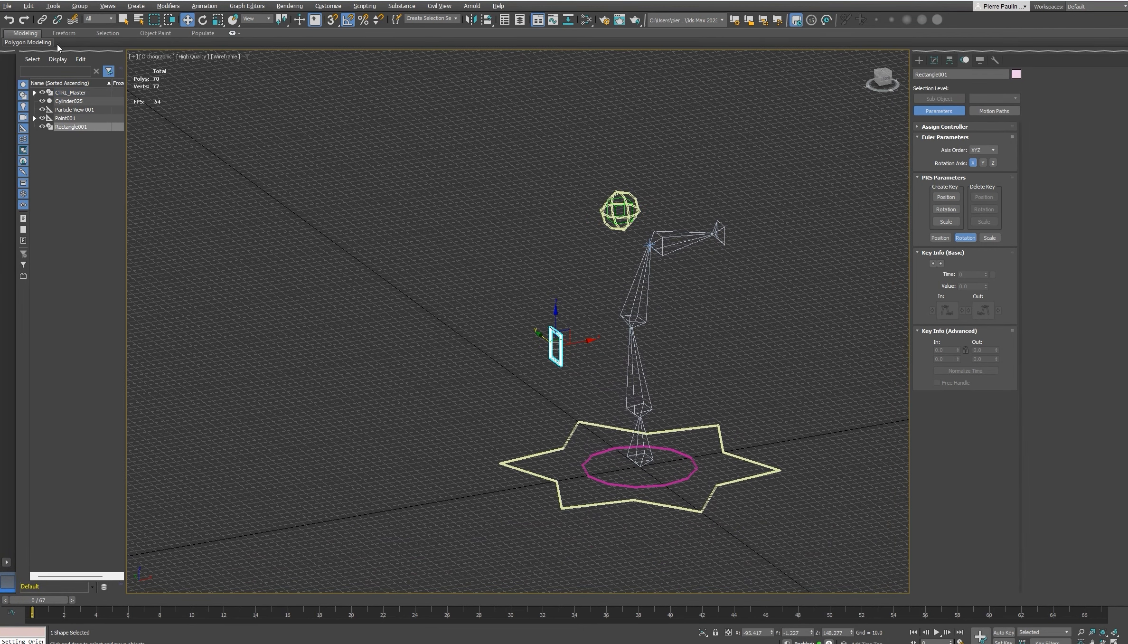
left_click(42, 20)
middle_click_drag(523, 336, 498, 315)
scroll(532, 382, "up", 2)
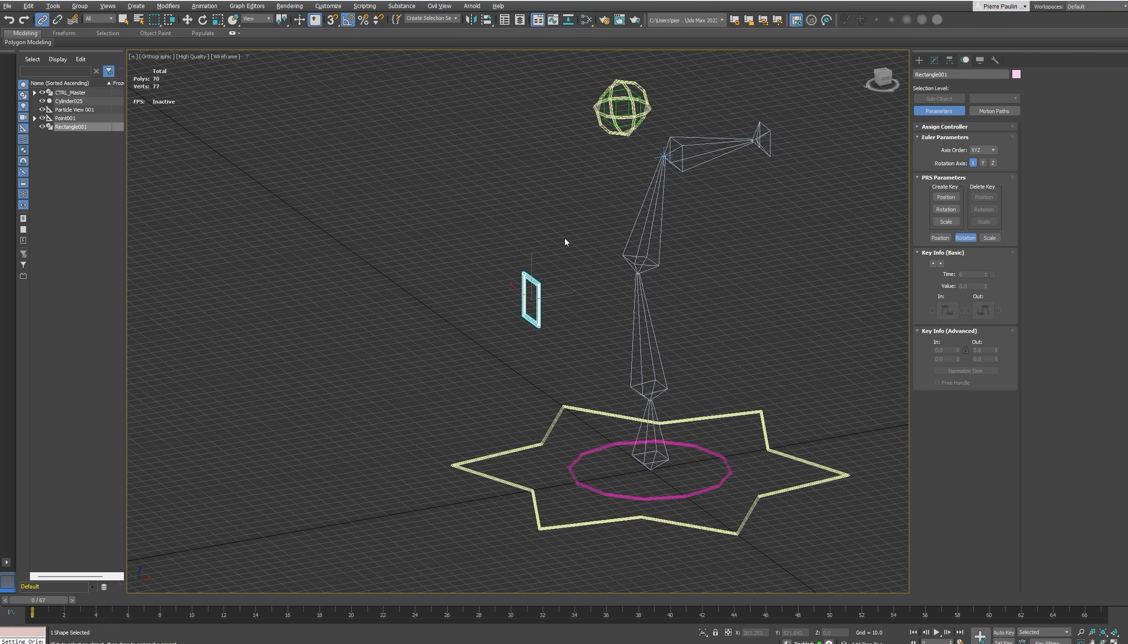
left_click_drag(544, 306, 587, 308)
left_click_drag(583, 463, 585, 458)
scroll(705, 390, "down", 2)
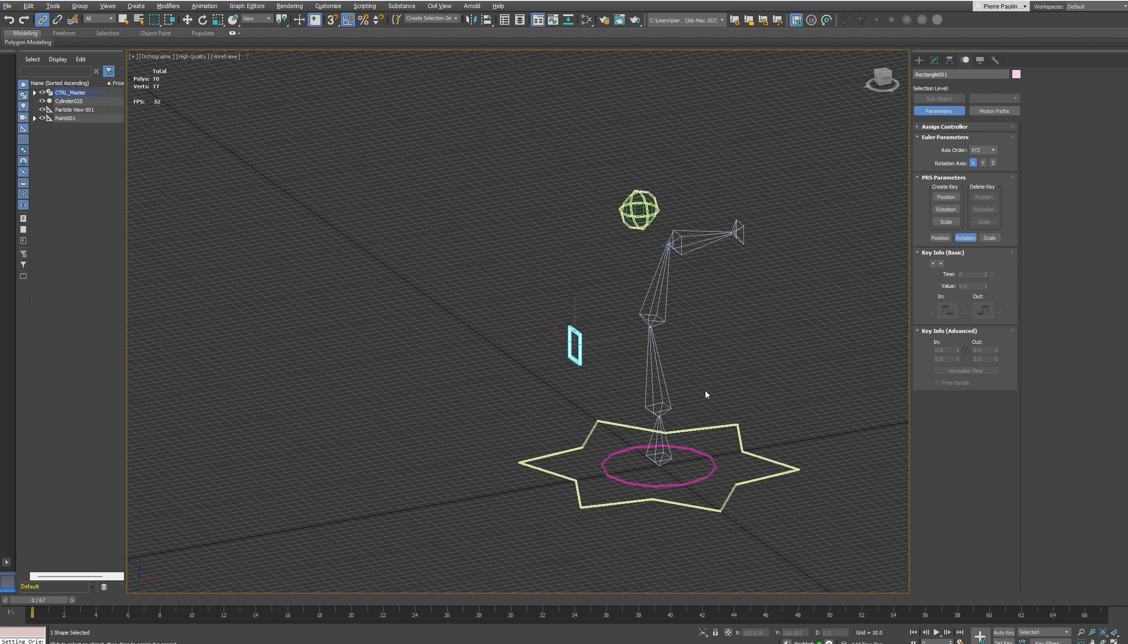
- Move CTRL_Pied upward to test that the rectangle follows it, and undo the move
left_click(708, 456)
key("w")
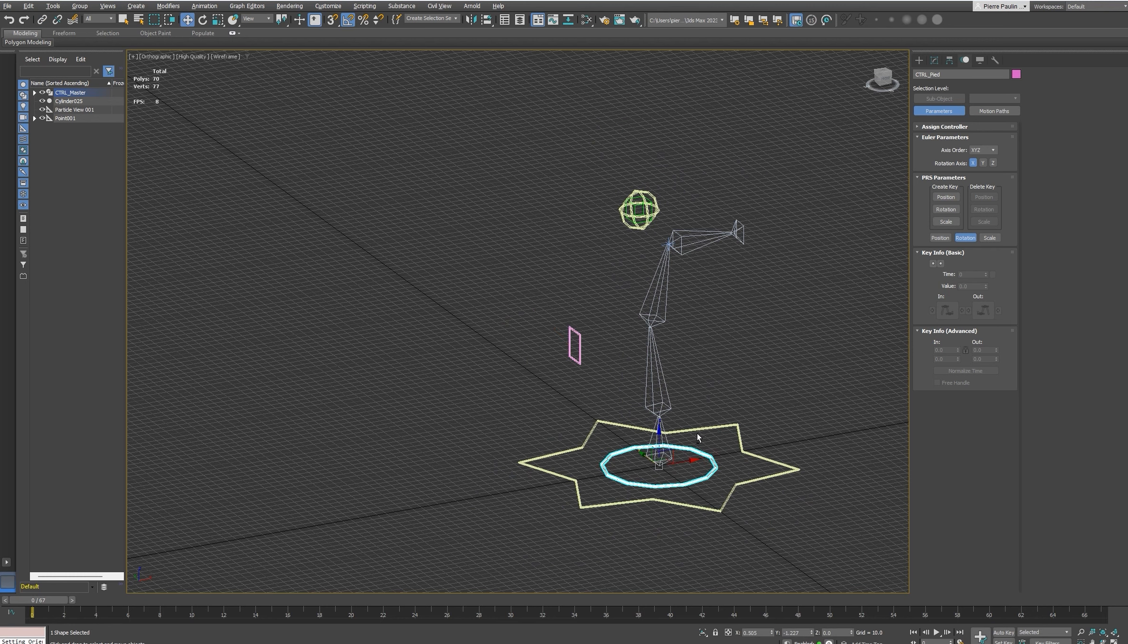
middle_click_drag(699, 438, 693, 436, "alt")
left_click_drag(674, 449, 673, 379)
key("ctrl+z")
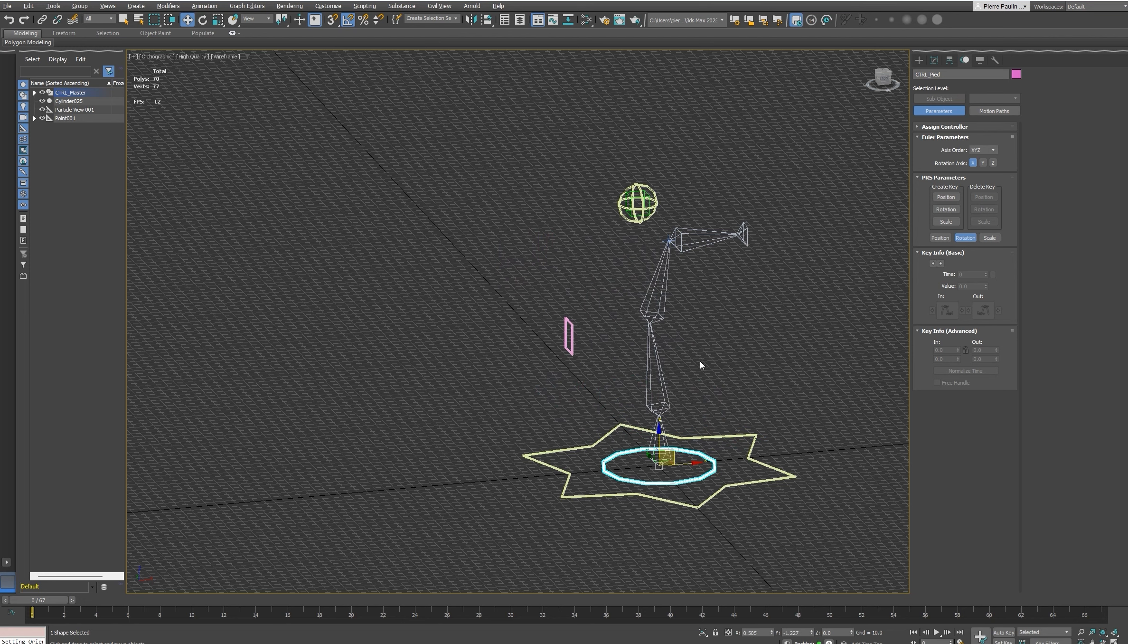
middle_click_drag(700, 360, 688, 384, "alt")
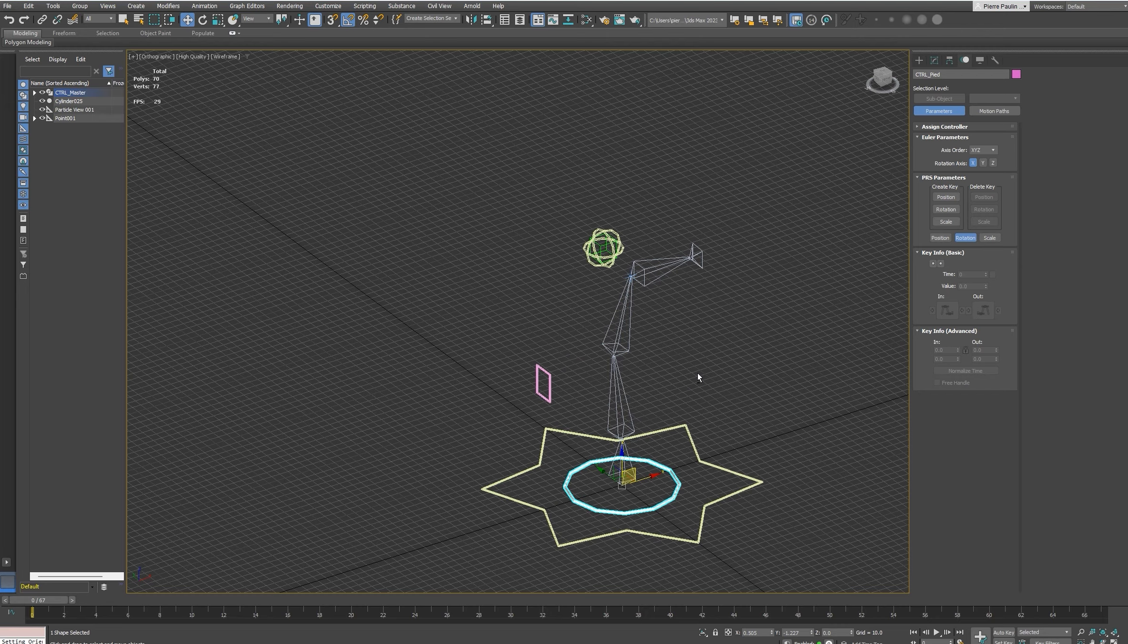
middle_click_drag(698, 377, 682, 328)
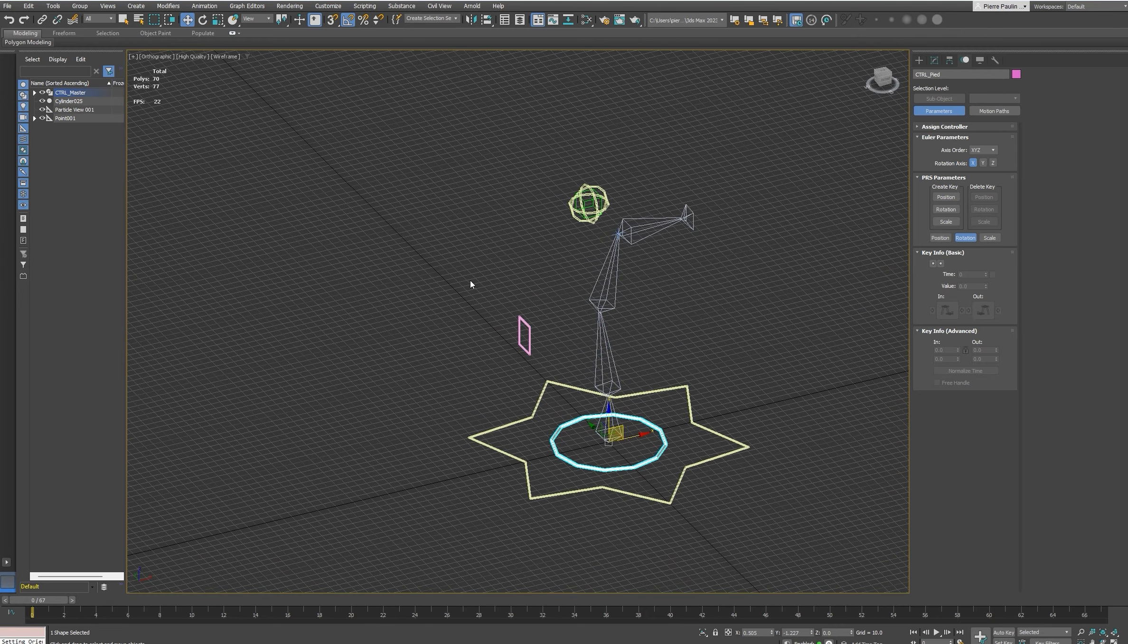